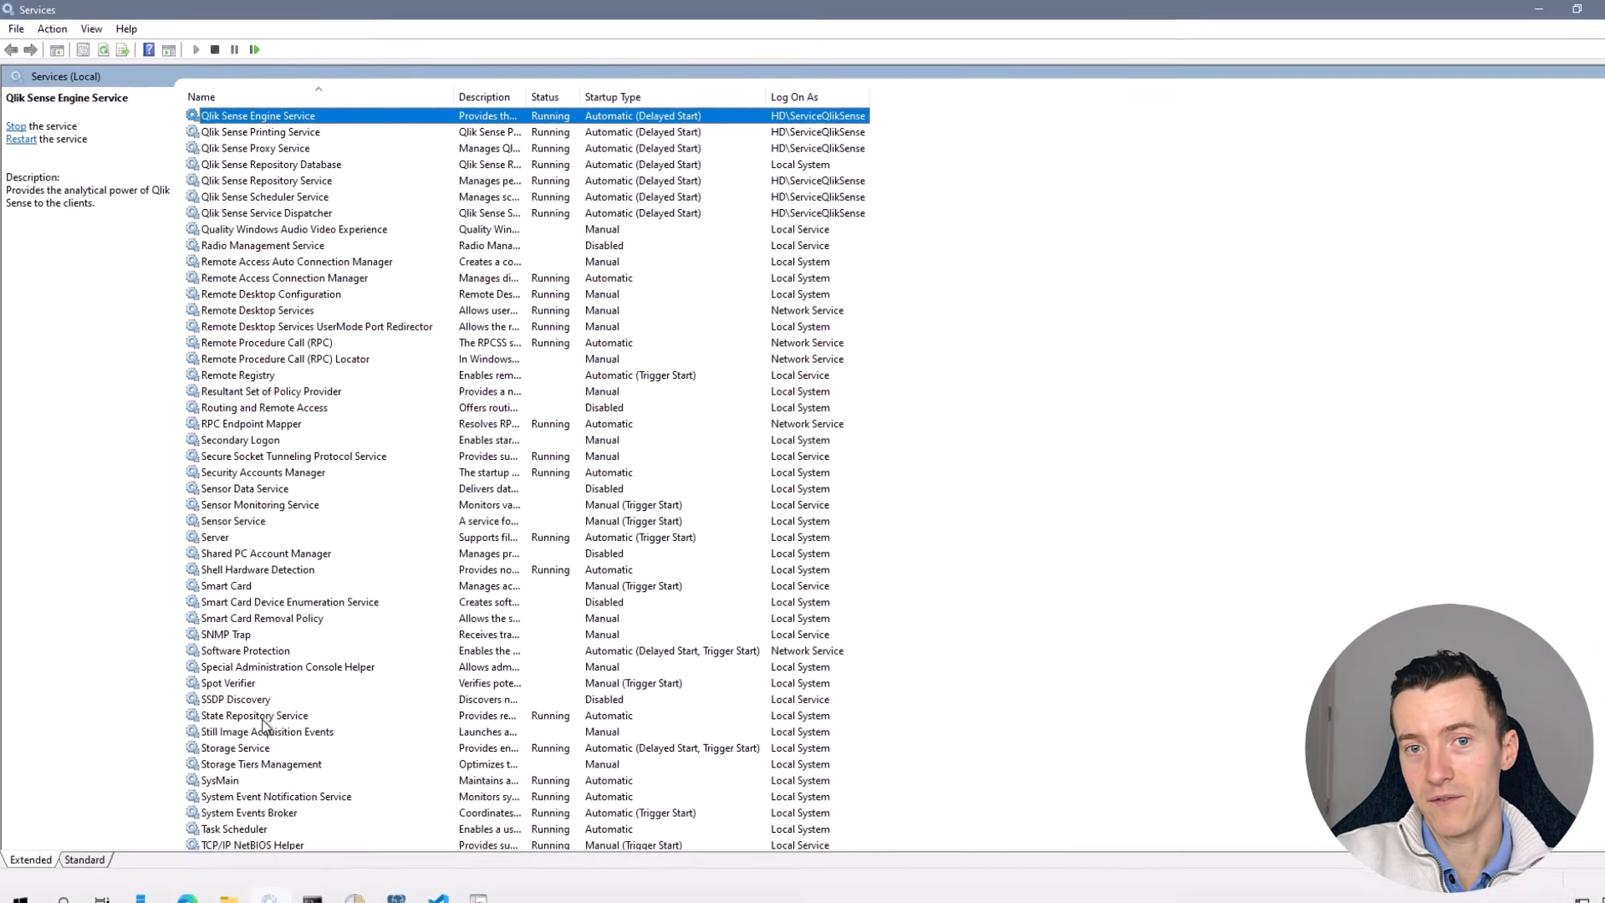
{"action": "key", "text": "super"}
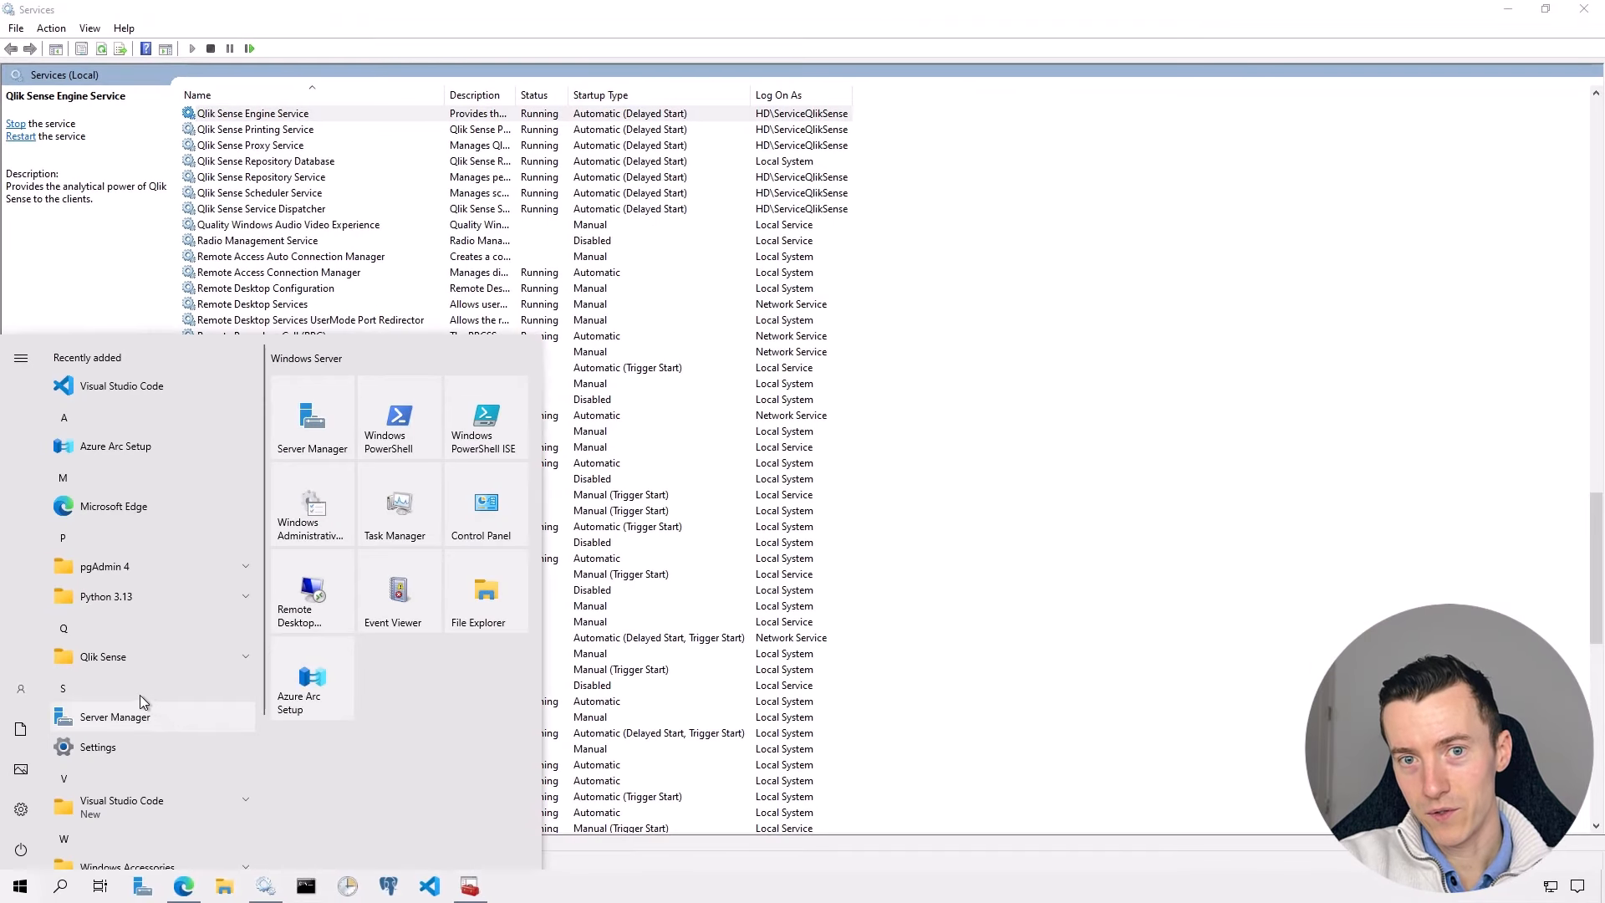
{"action": "mouse_move", "coordinate": [25, 692]}
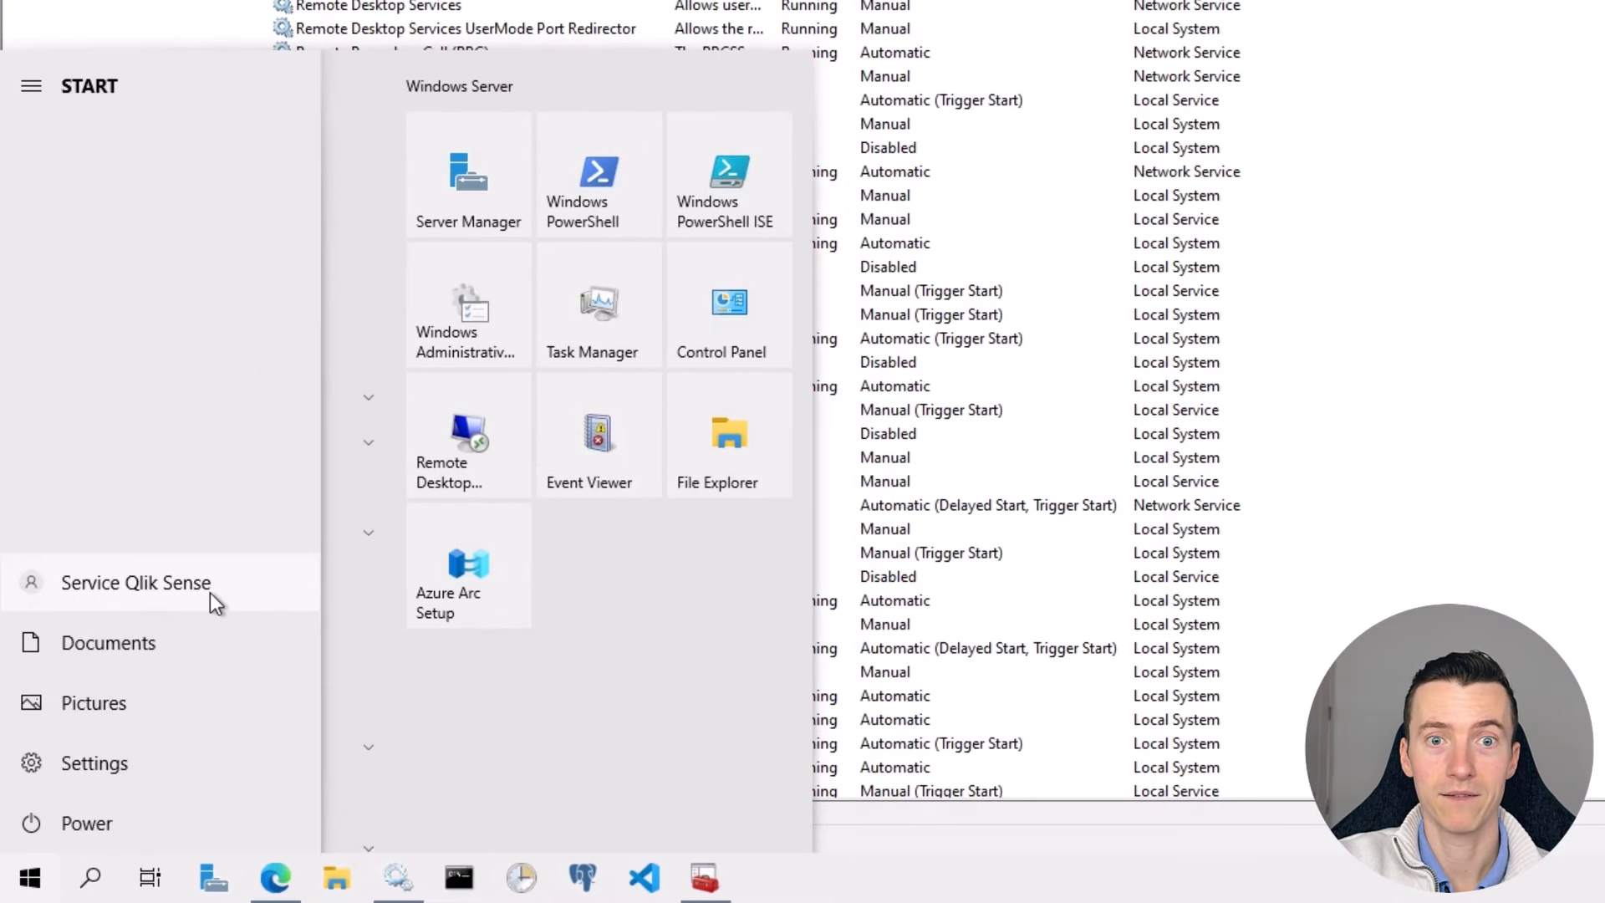
{"action": "left_click", "coordinate": [1534, 394]}
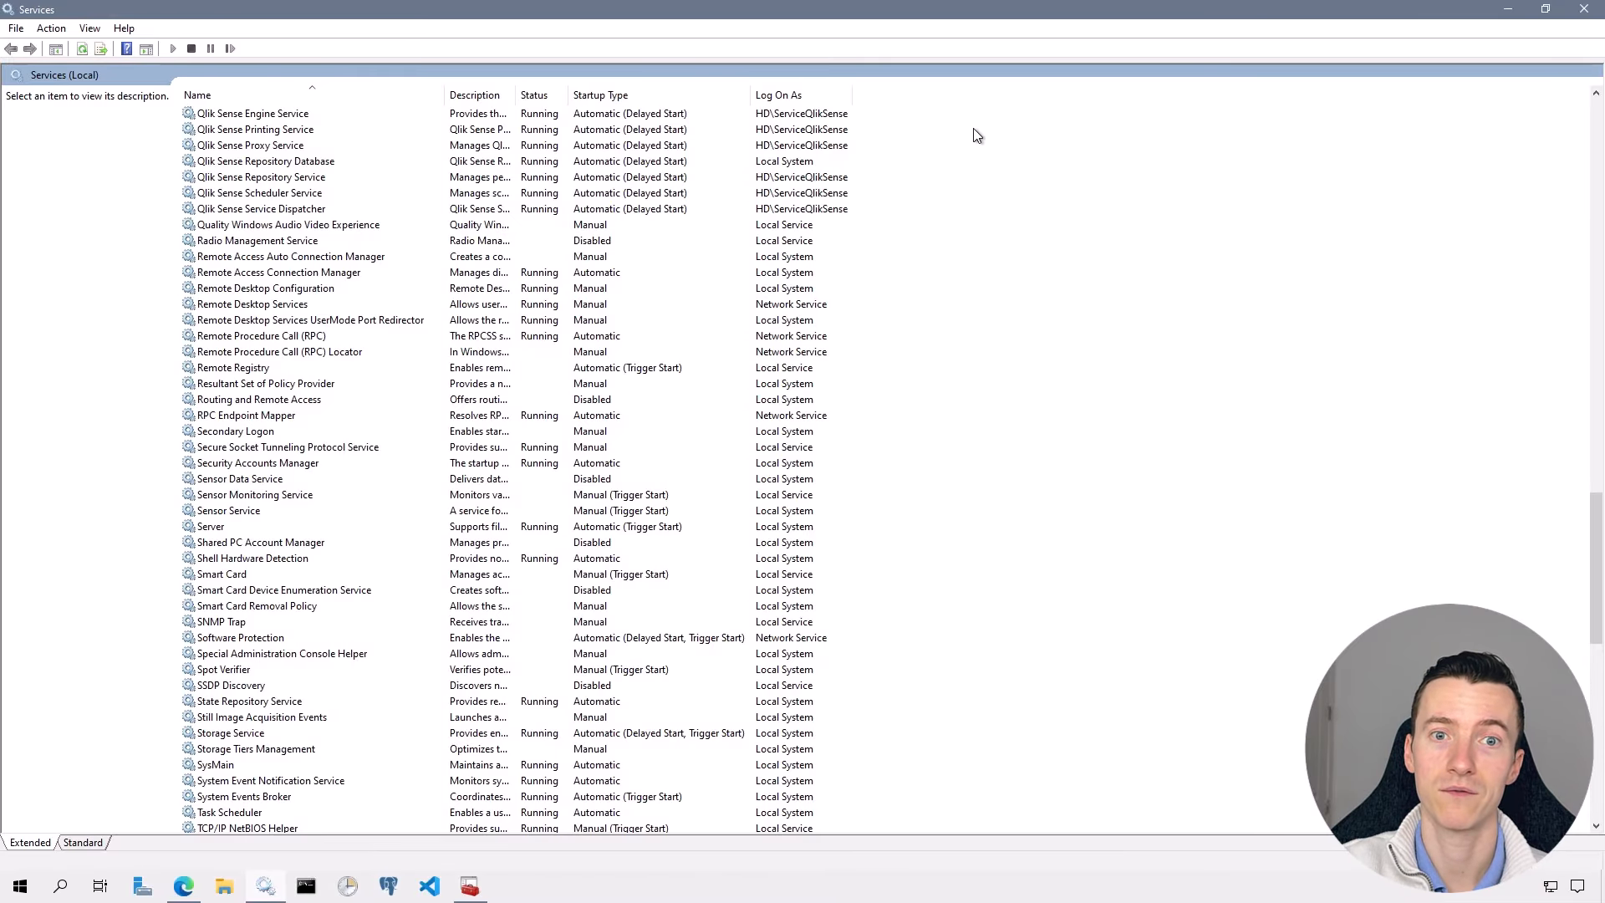
- Open the Certificates console and view the Current User Personal certificates, selecting QlikClient
{"action": "left_click", "coordinate": [1502, 10]}
{"action": "left_click", "coordinate": [470, 886]}
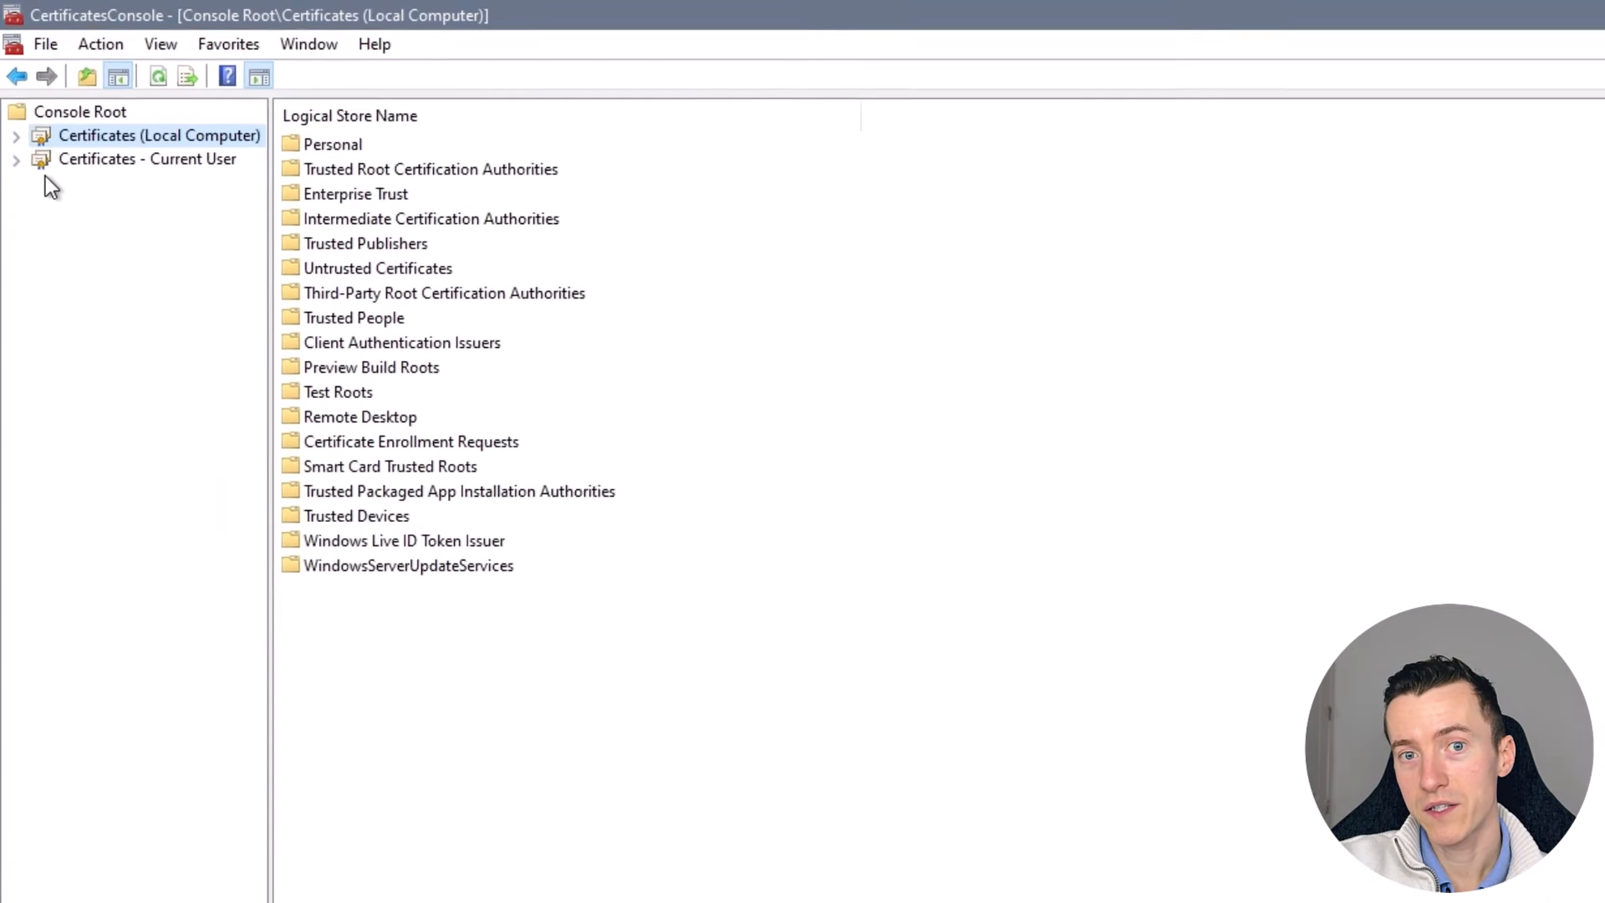
{"action": "left_click", "coordinate": [16, 160]}
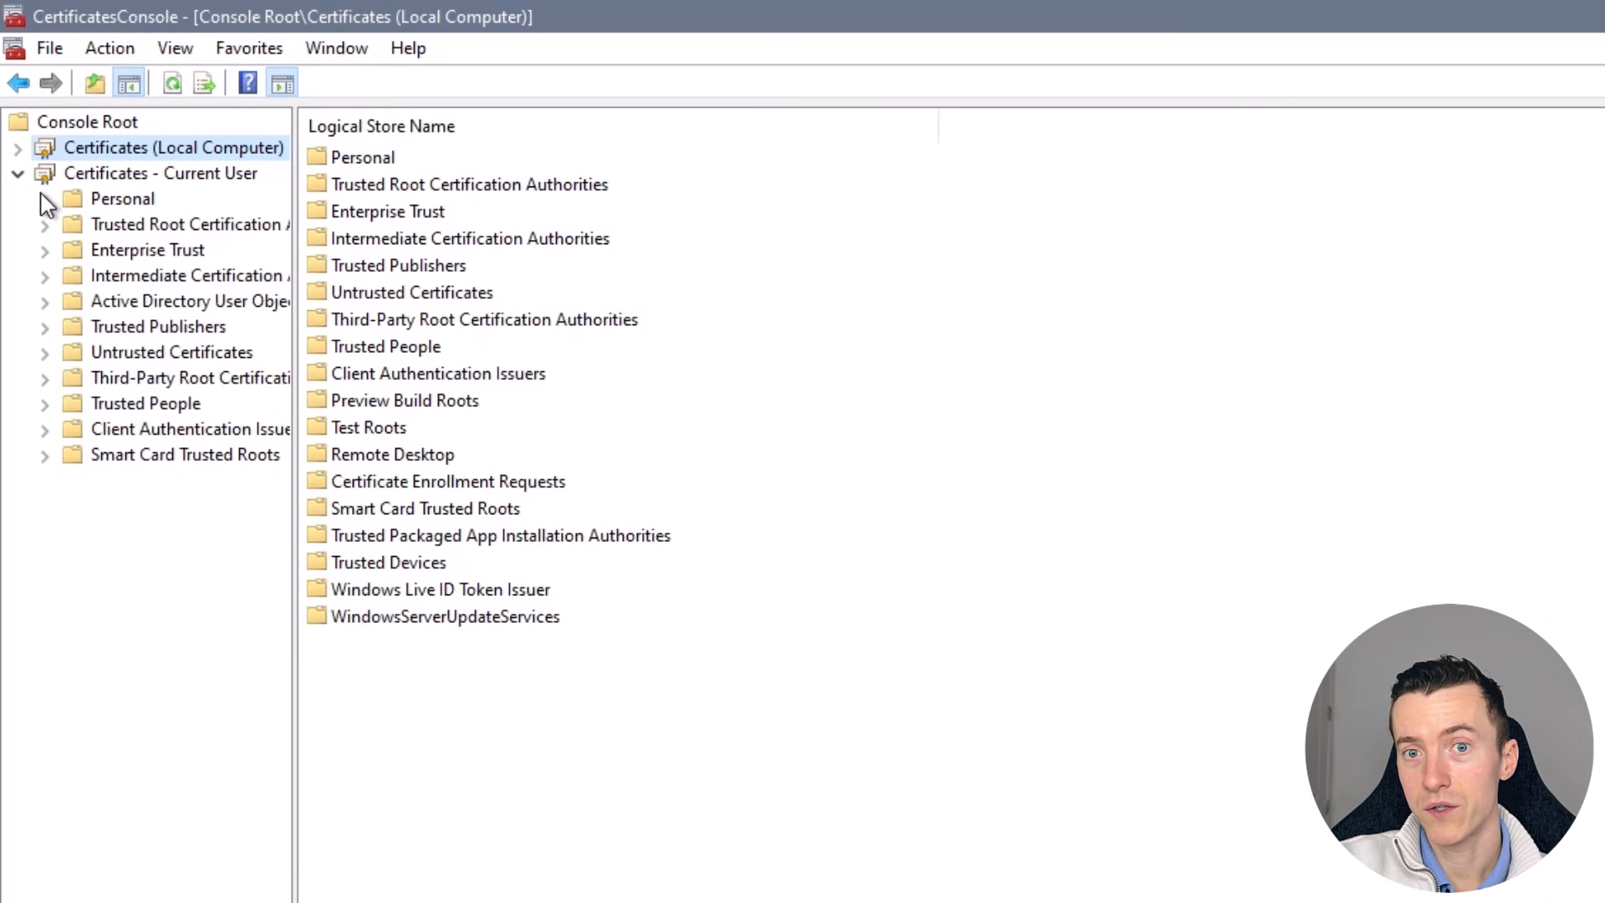
{"action": "left_click", "coordinate": [45, 199]}
{"action": "left_click", "coordinate": [109, 226]}
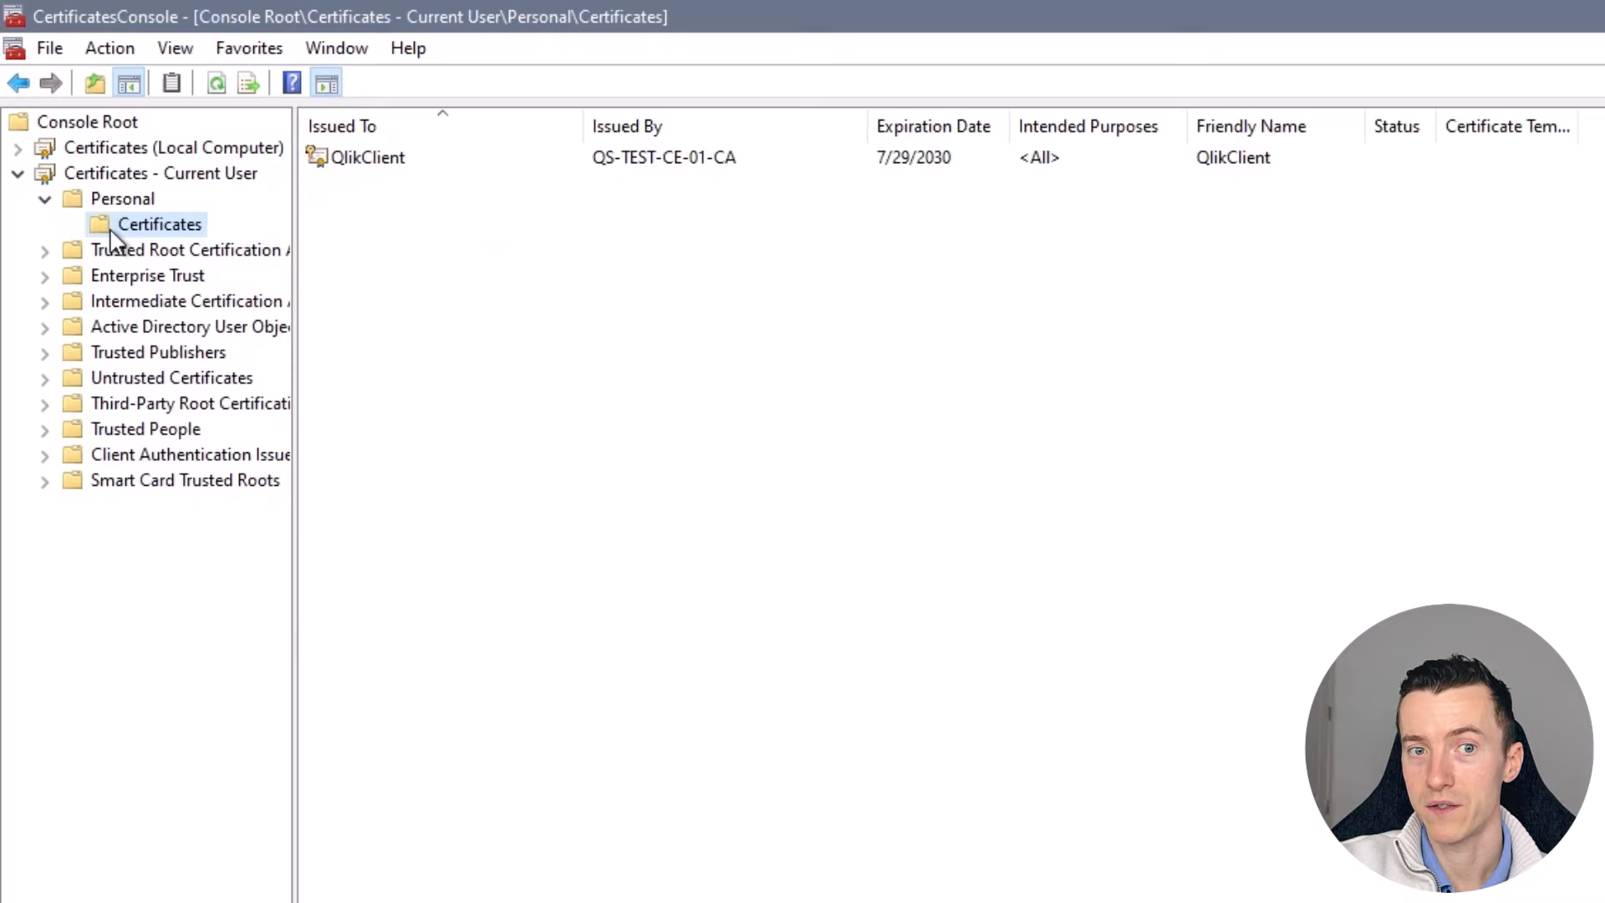
{"action": "left_click", "coordinate": [387, 160]}
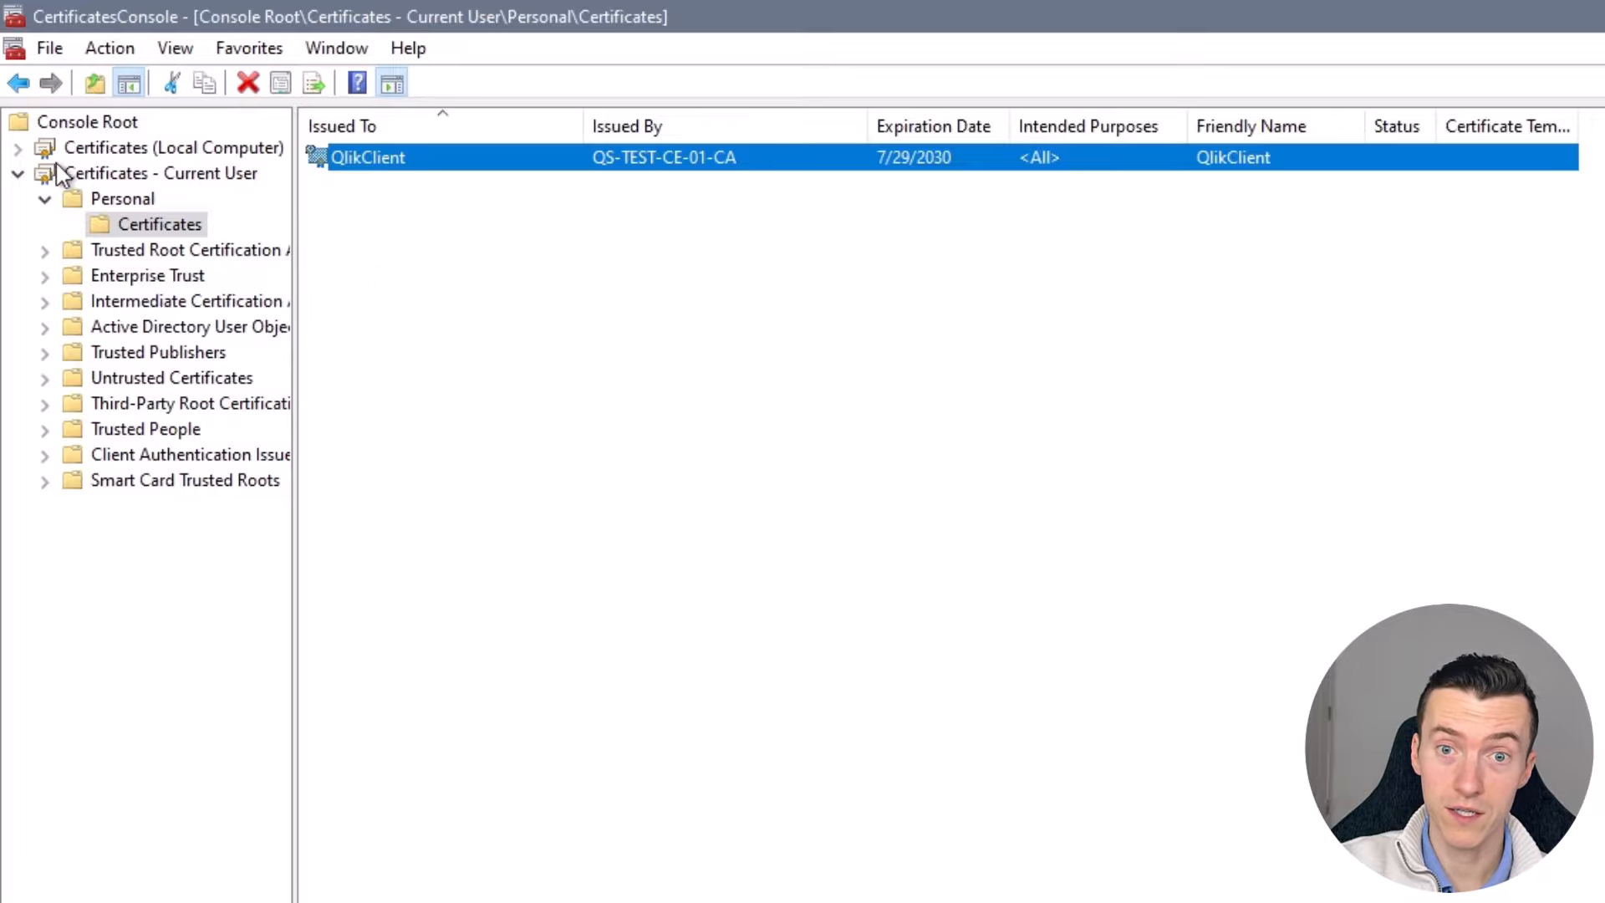
- Expand Local Computer > Personal > Certificates to list the machine's personal certificates
{"action": "left_click", "coordinate": [18, 147]}
{"action": "left_click", "coordinate": [45, 173]}
{"action": "left_click", "coordinate": [117, 201]}
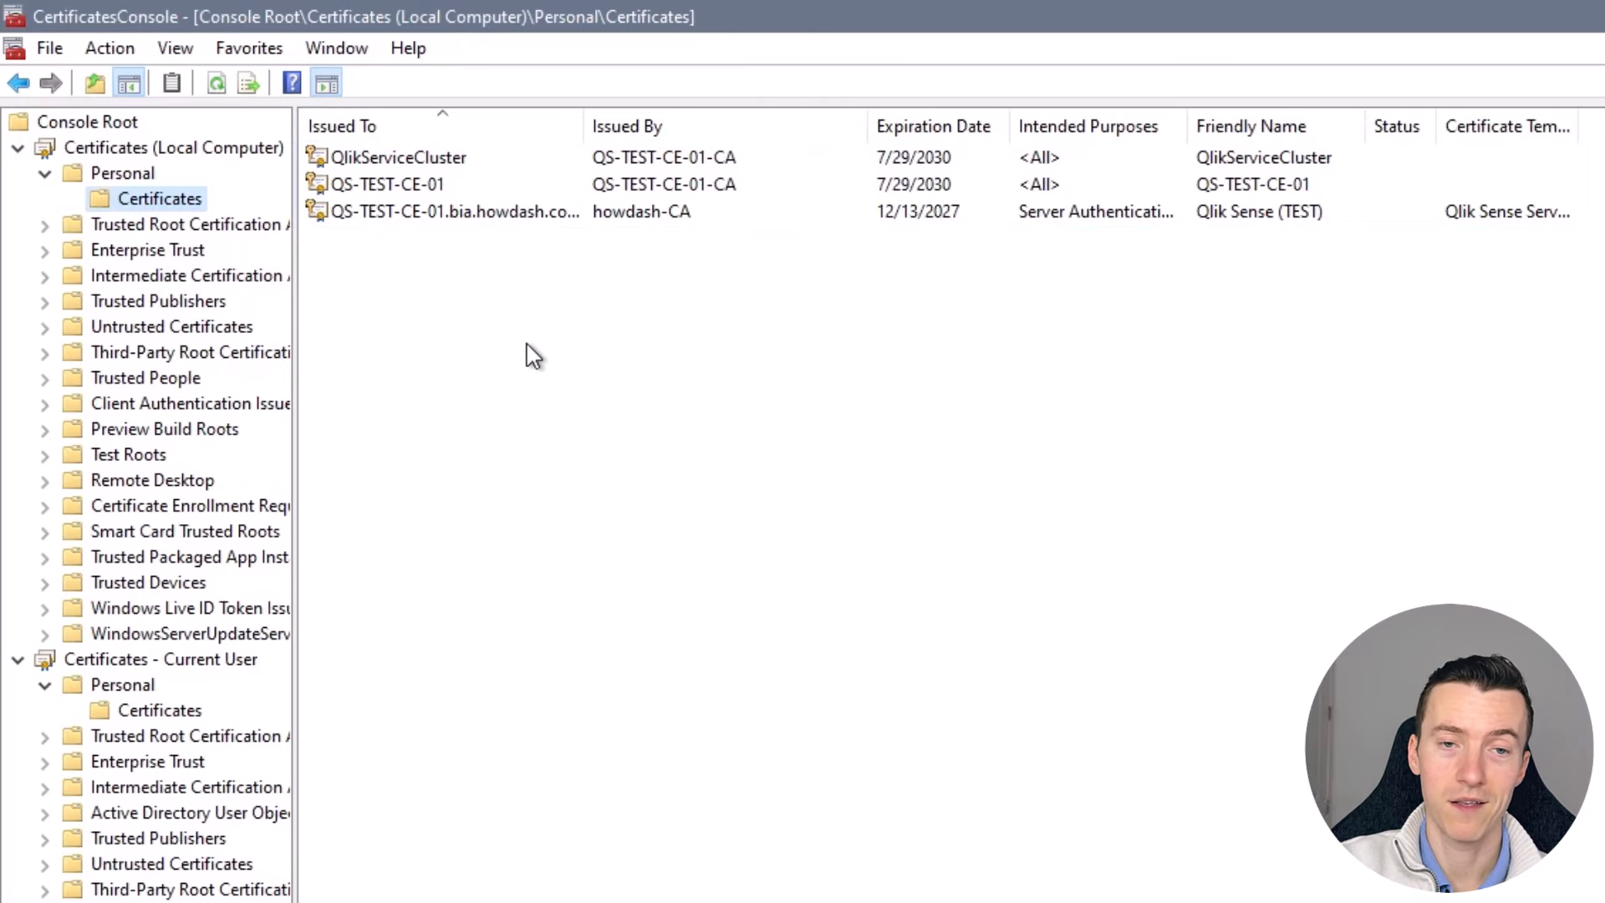
{"action": "key", "text": "super"}
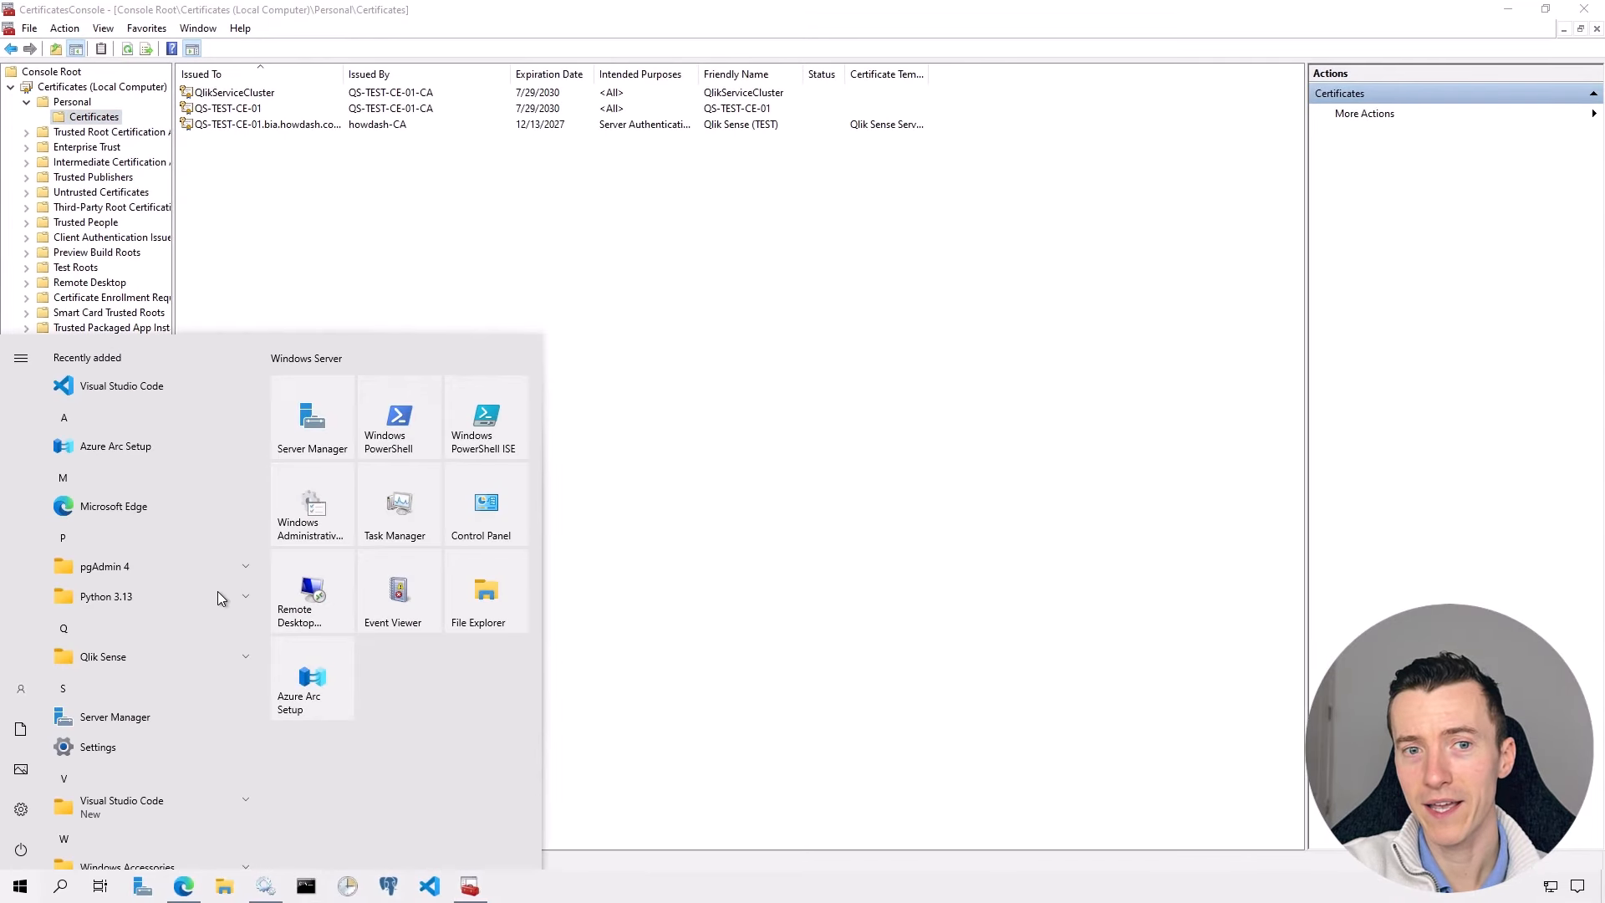
- Sign out, then reconnect the VM in an enhanced session with the account username and password
{"action": "left_click", "coordinate": [20, 688]}
{"action": "left_click", "coordinate": [58, 655]}
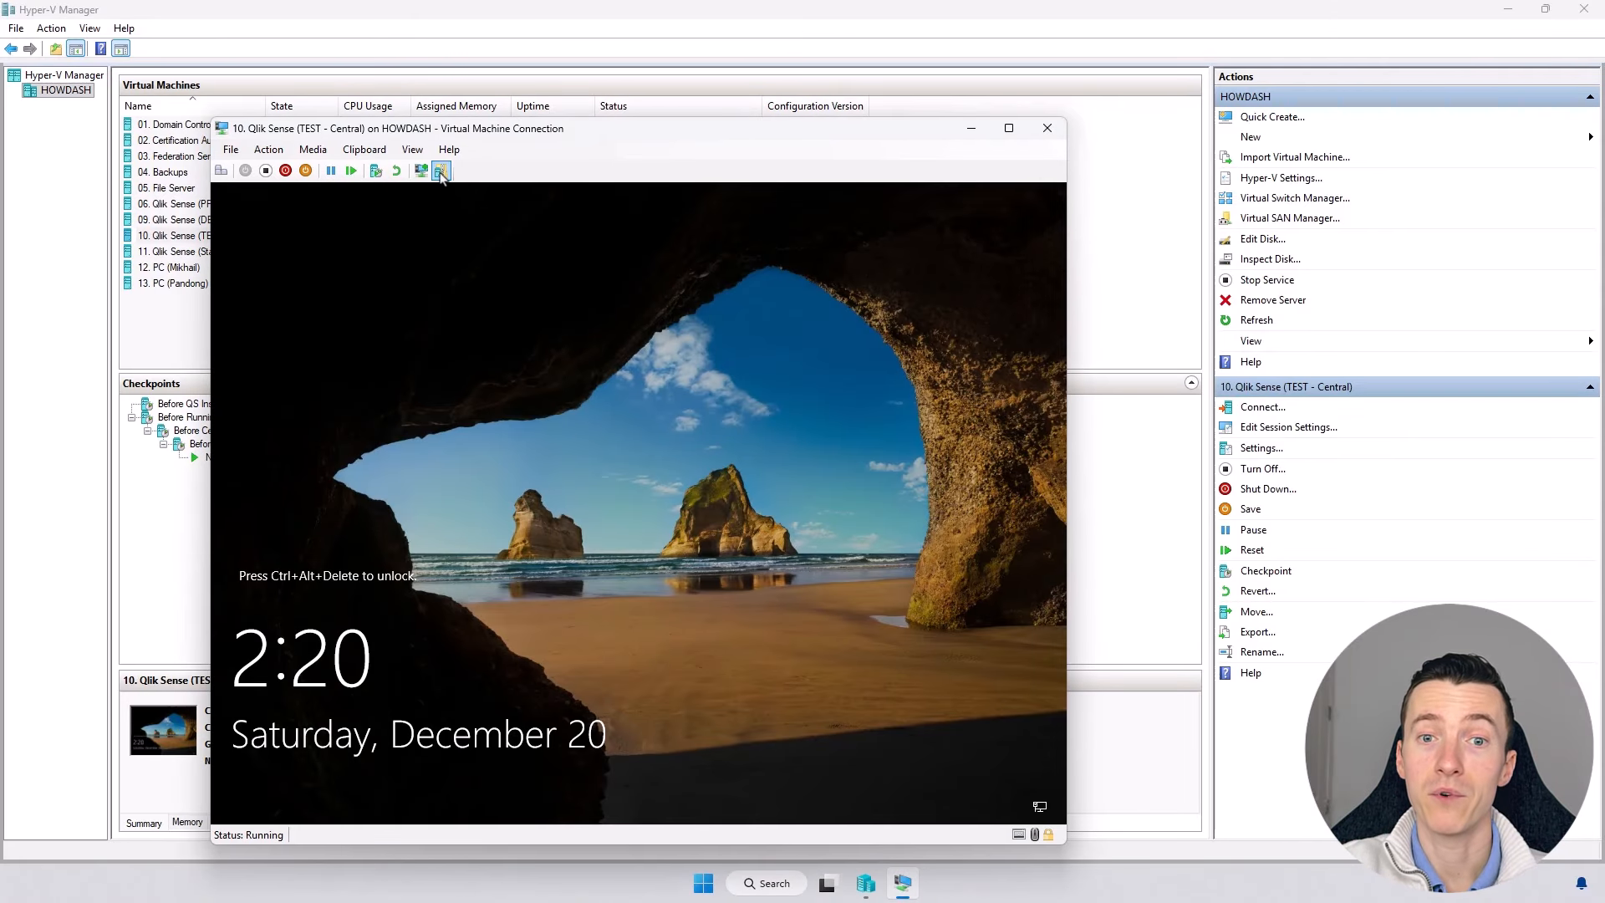
{"action": "left_click", "coordinate": [441, 172]}
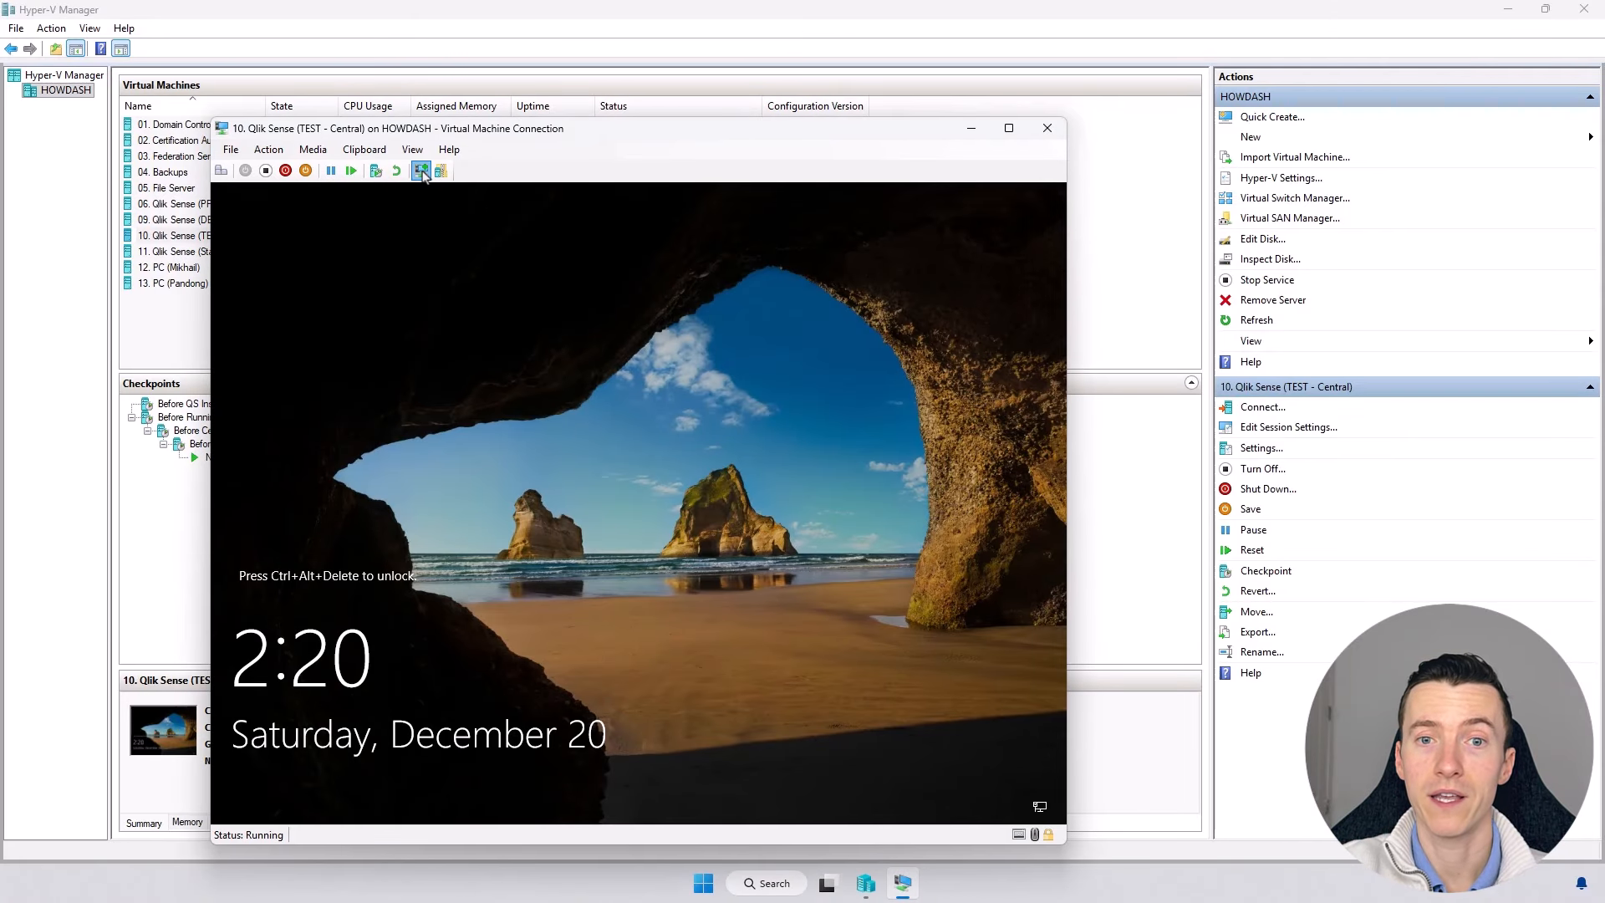
{"action": "type", "text": "howdash"}
{"action": "key", "text": "Tab"}
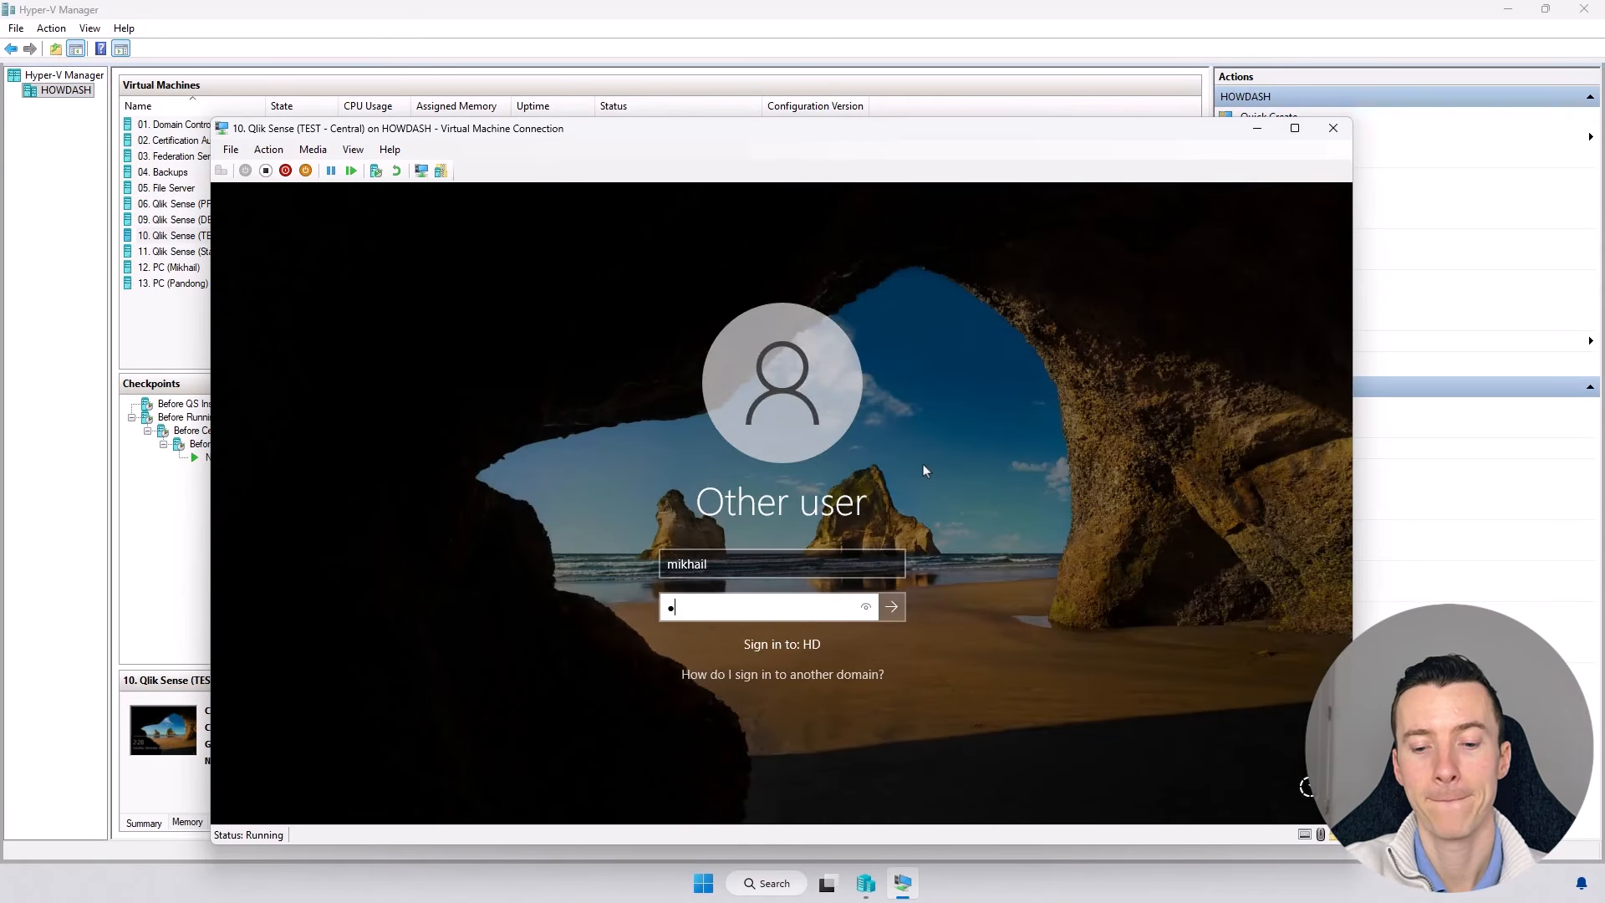
{"action": "type", "text": "password"}
{"action": "key", "text": "Return"}
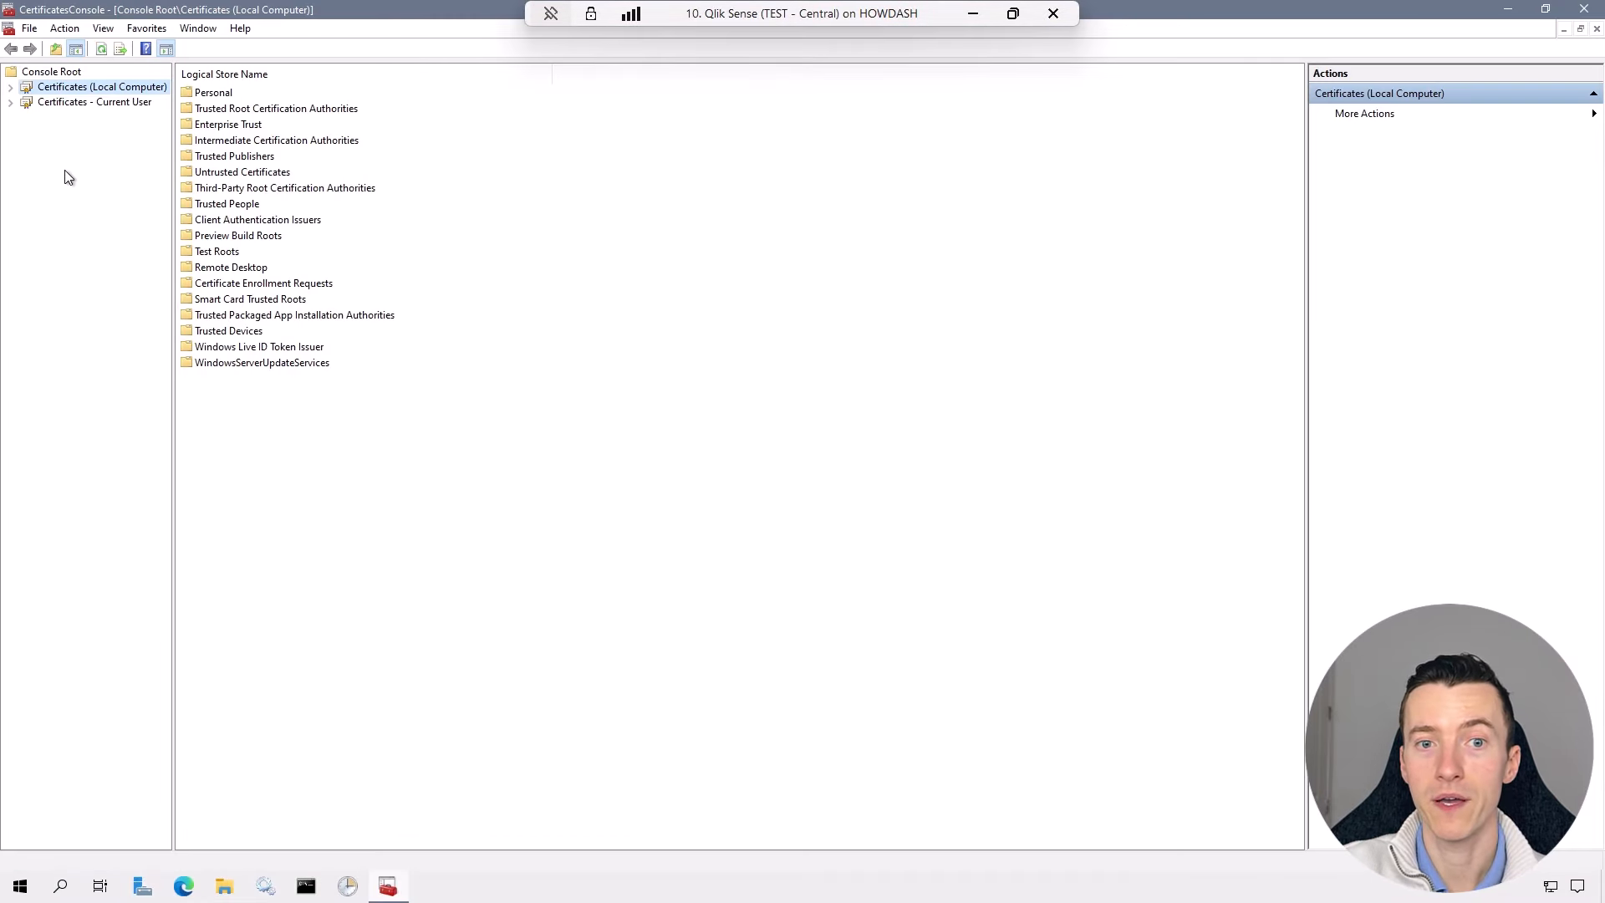
- List the Local Computer Personal certificates, then open the Current User Personal store
{"action": "left_click", "coordinate": [10, 87]}
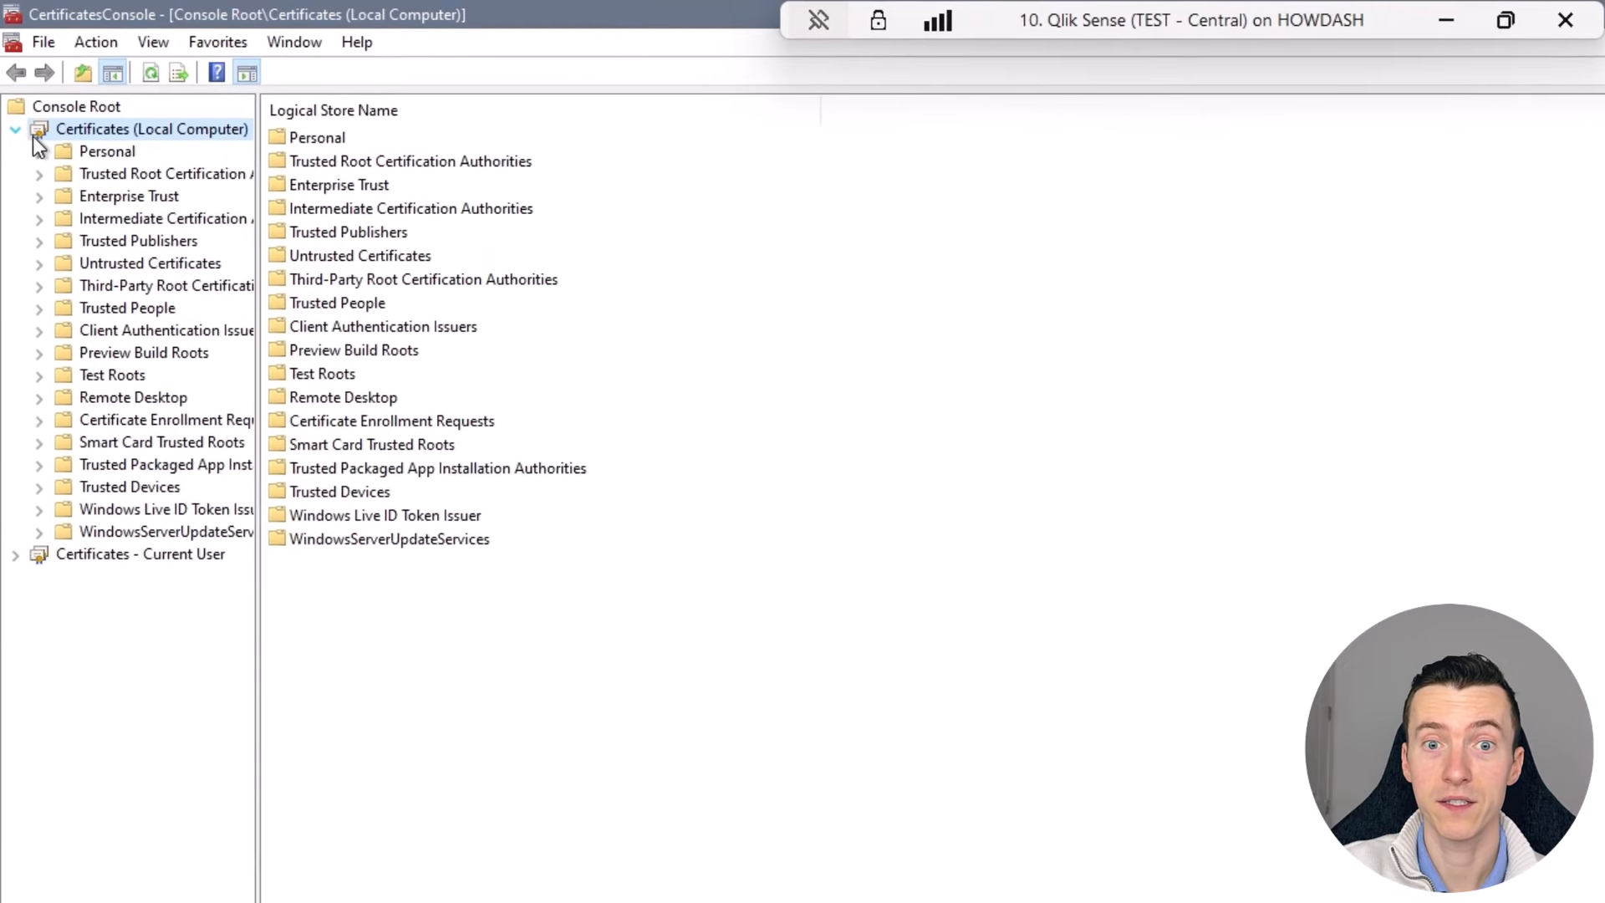
{"action": "left_click", "coordinate": [25, 102]}
{"action": "left_click", "coordinate": [119, 175]}
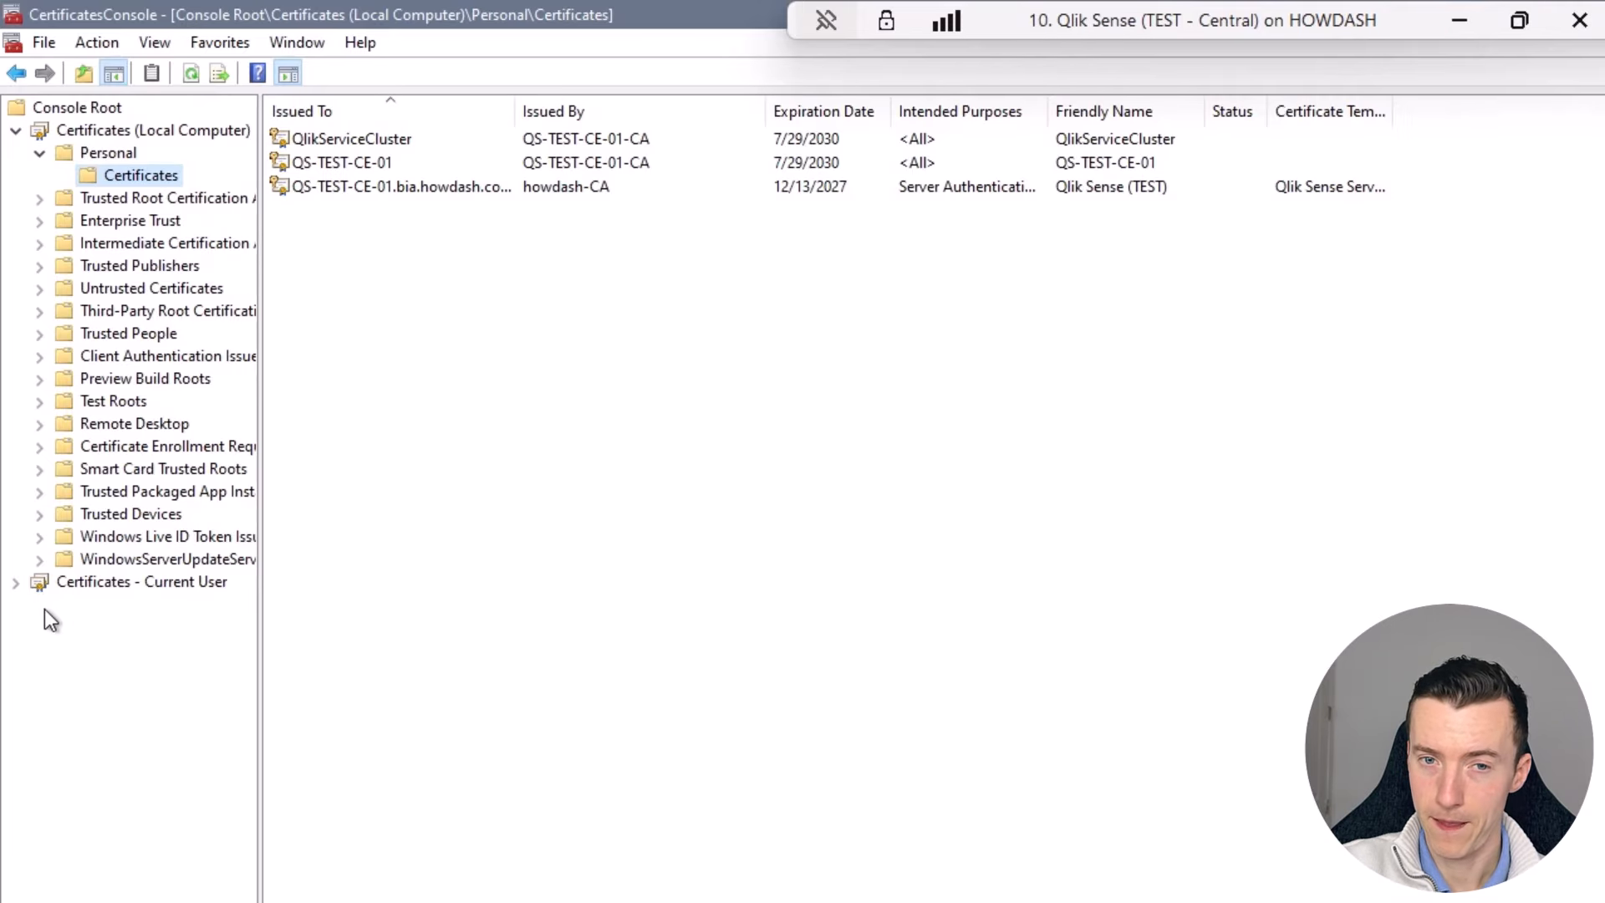
{"action": "left_click", "coordinate": [16, 583]}
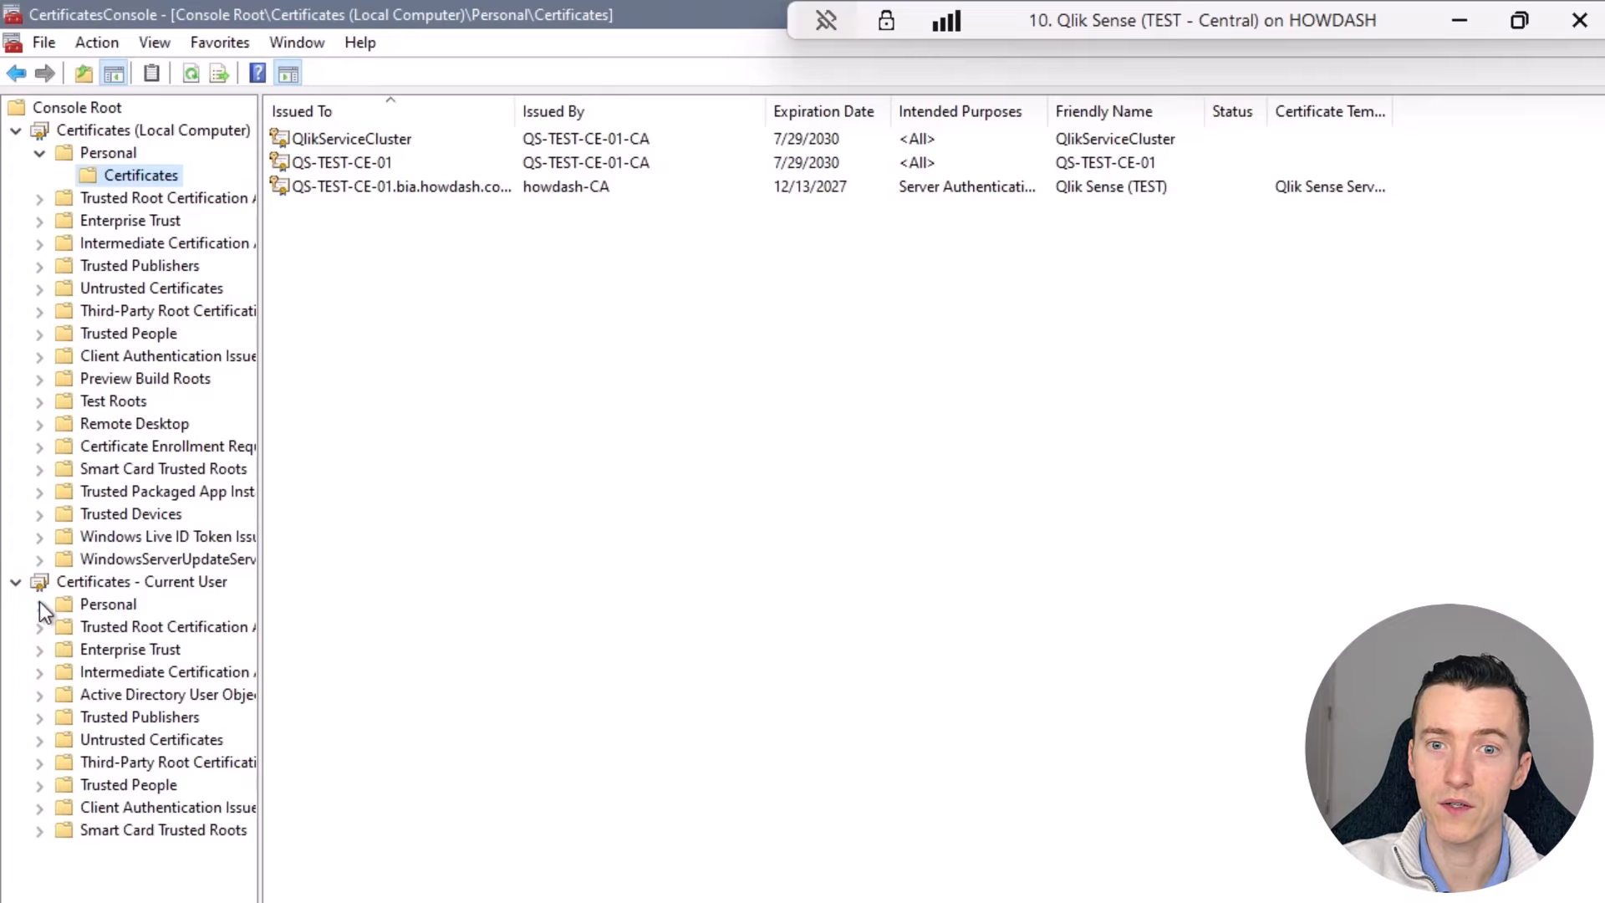
{"action": "left_click", "coordinate": [134, 608]}
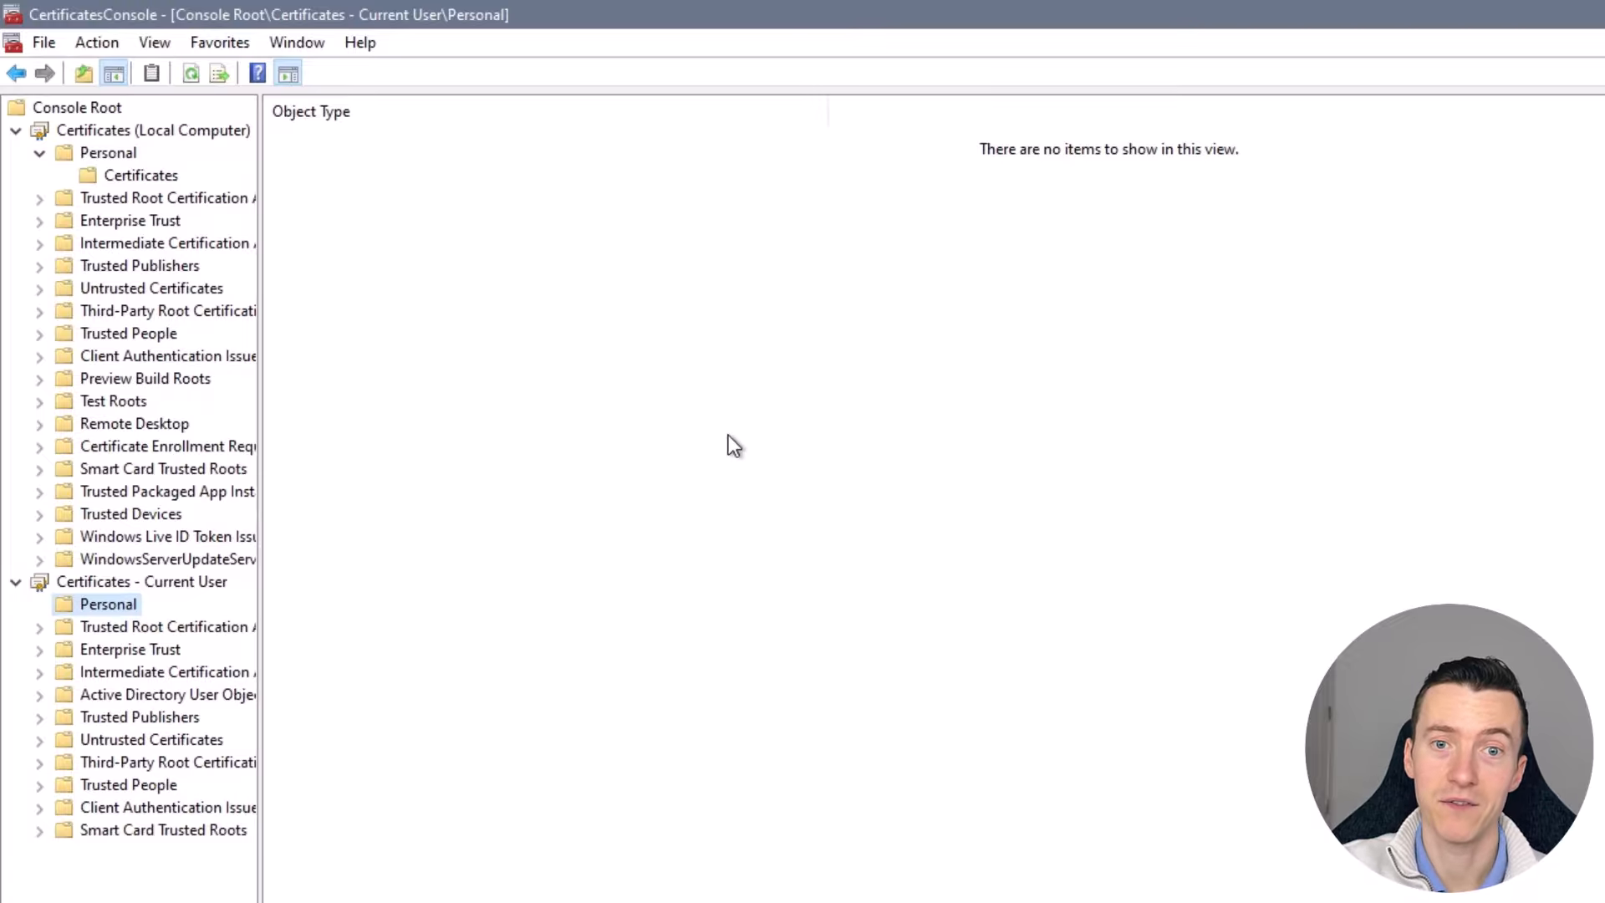
- Compare the Local Computer Personal certificates against the empty Current User Personal store
{"action": "left_click", "coordinate": [134, 179]}
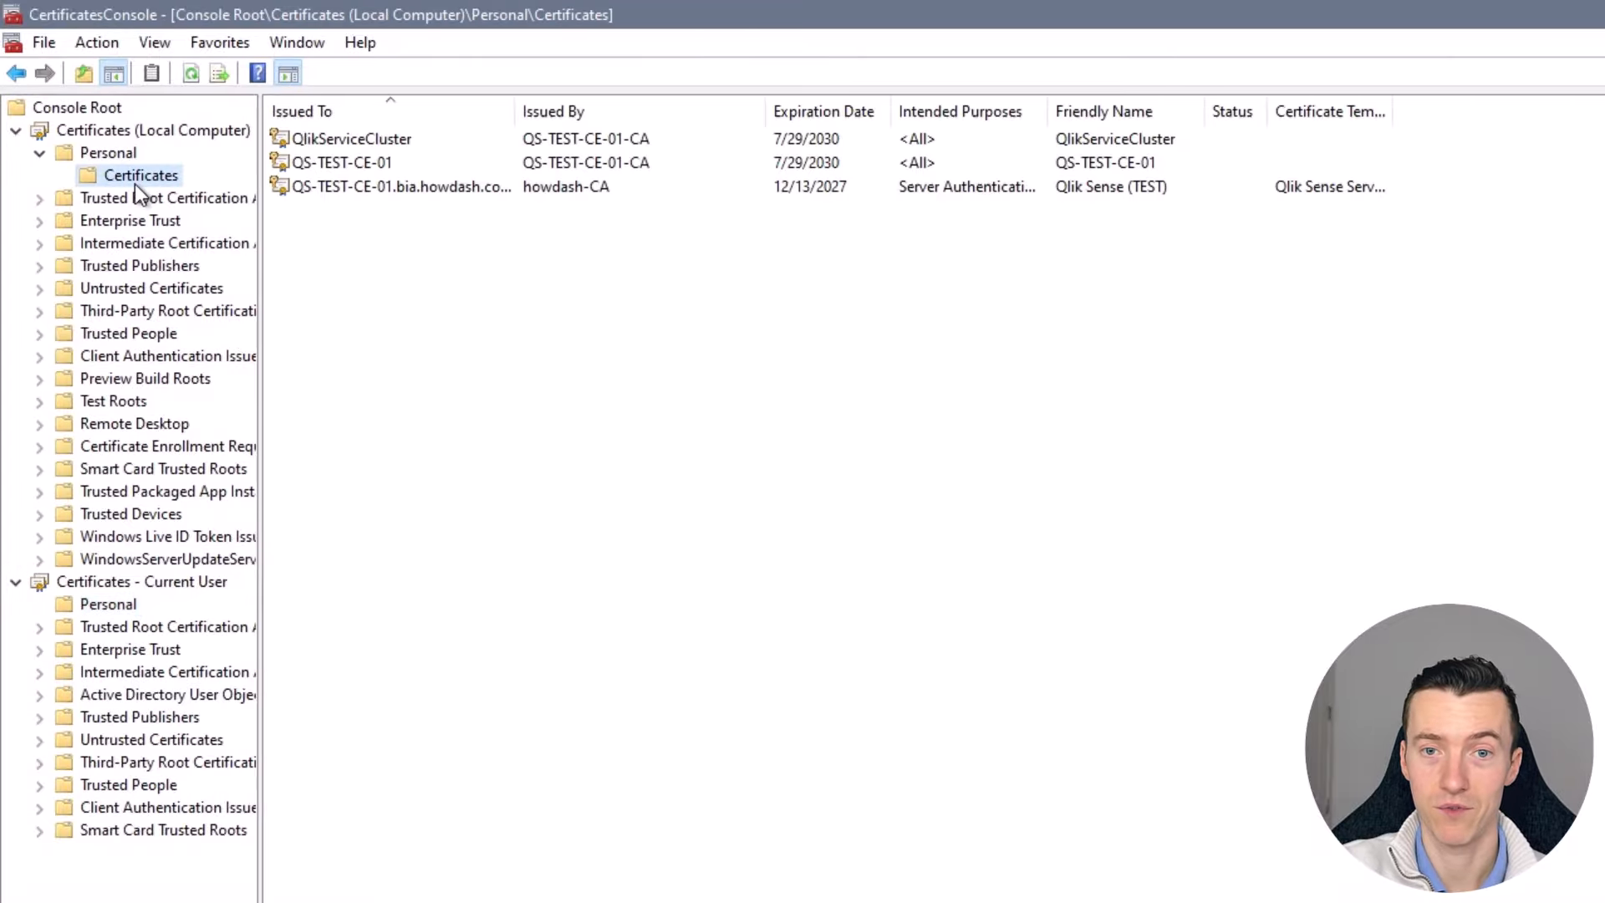
{"action": "left_click", "coordinate": [107, 604]}
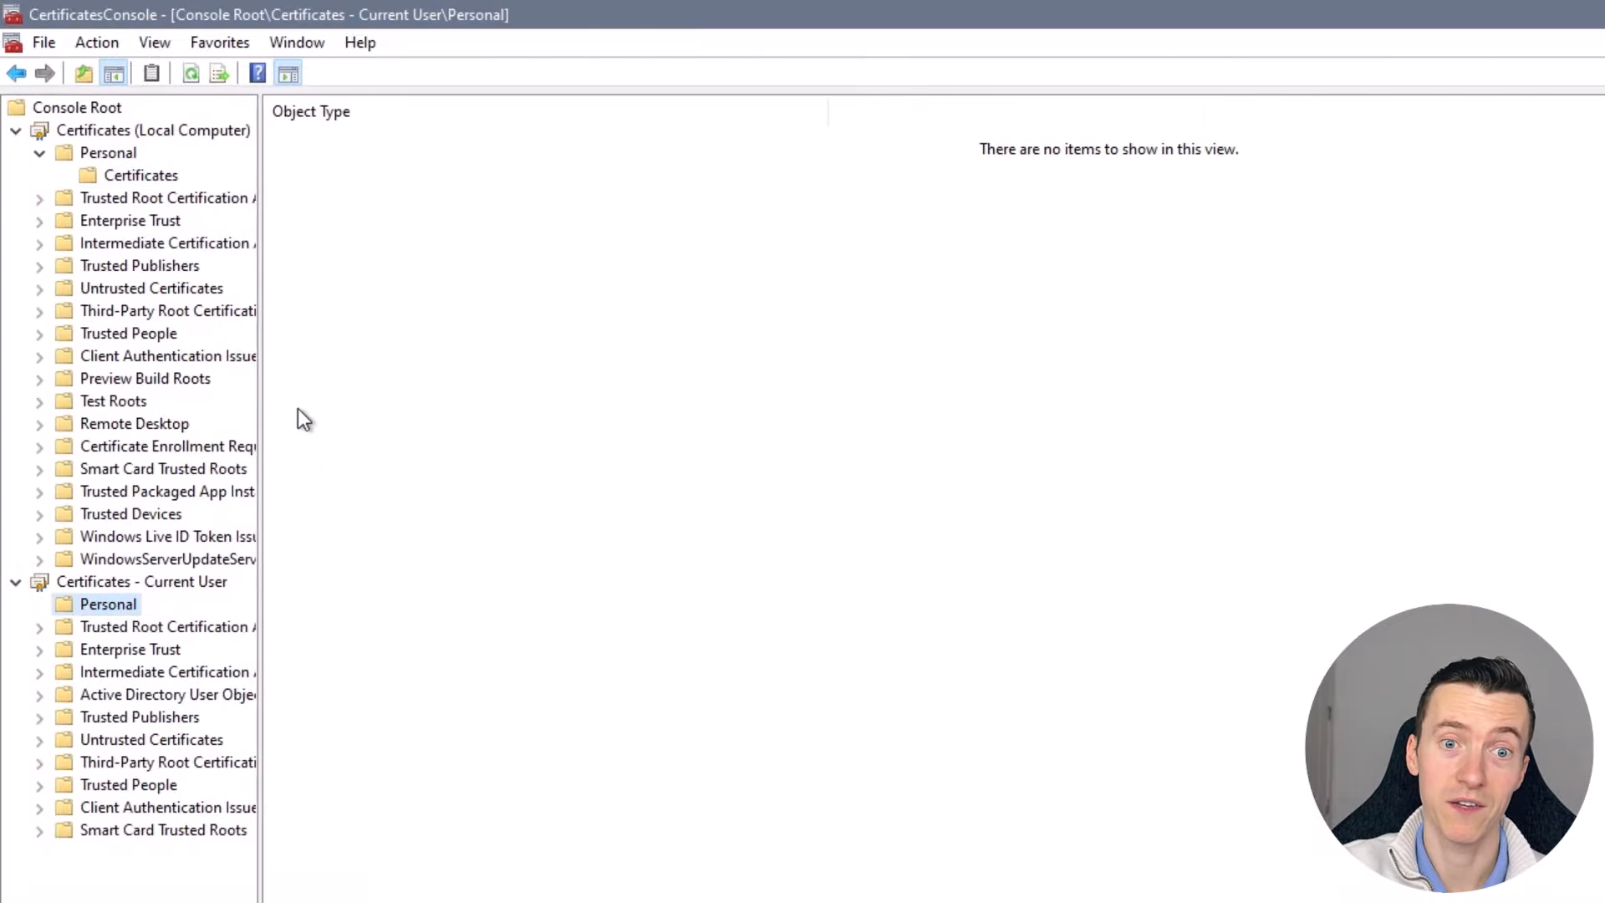
{"action": "left_click", "coordinate": [164, 178]}
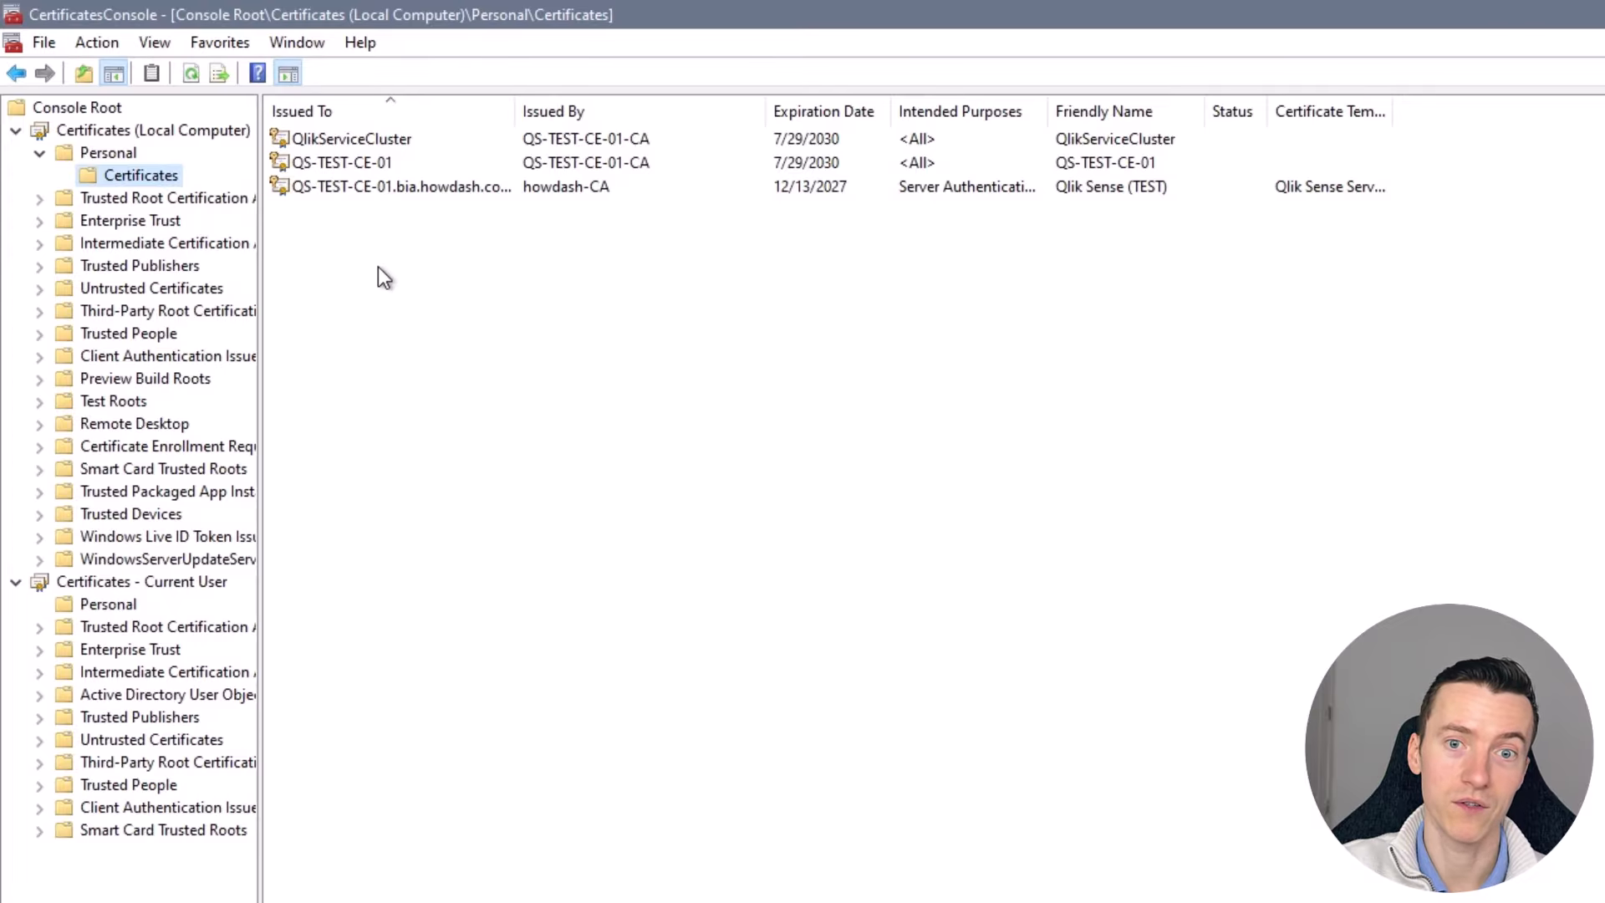
{"action": "left_click", "coordinate": [104, 610]}
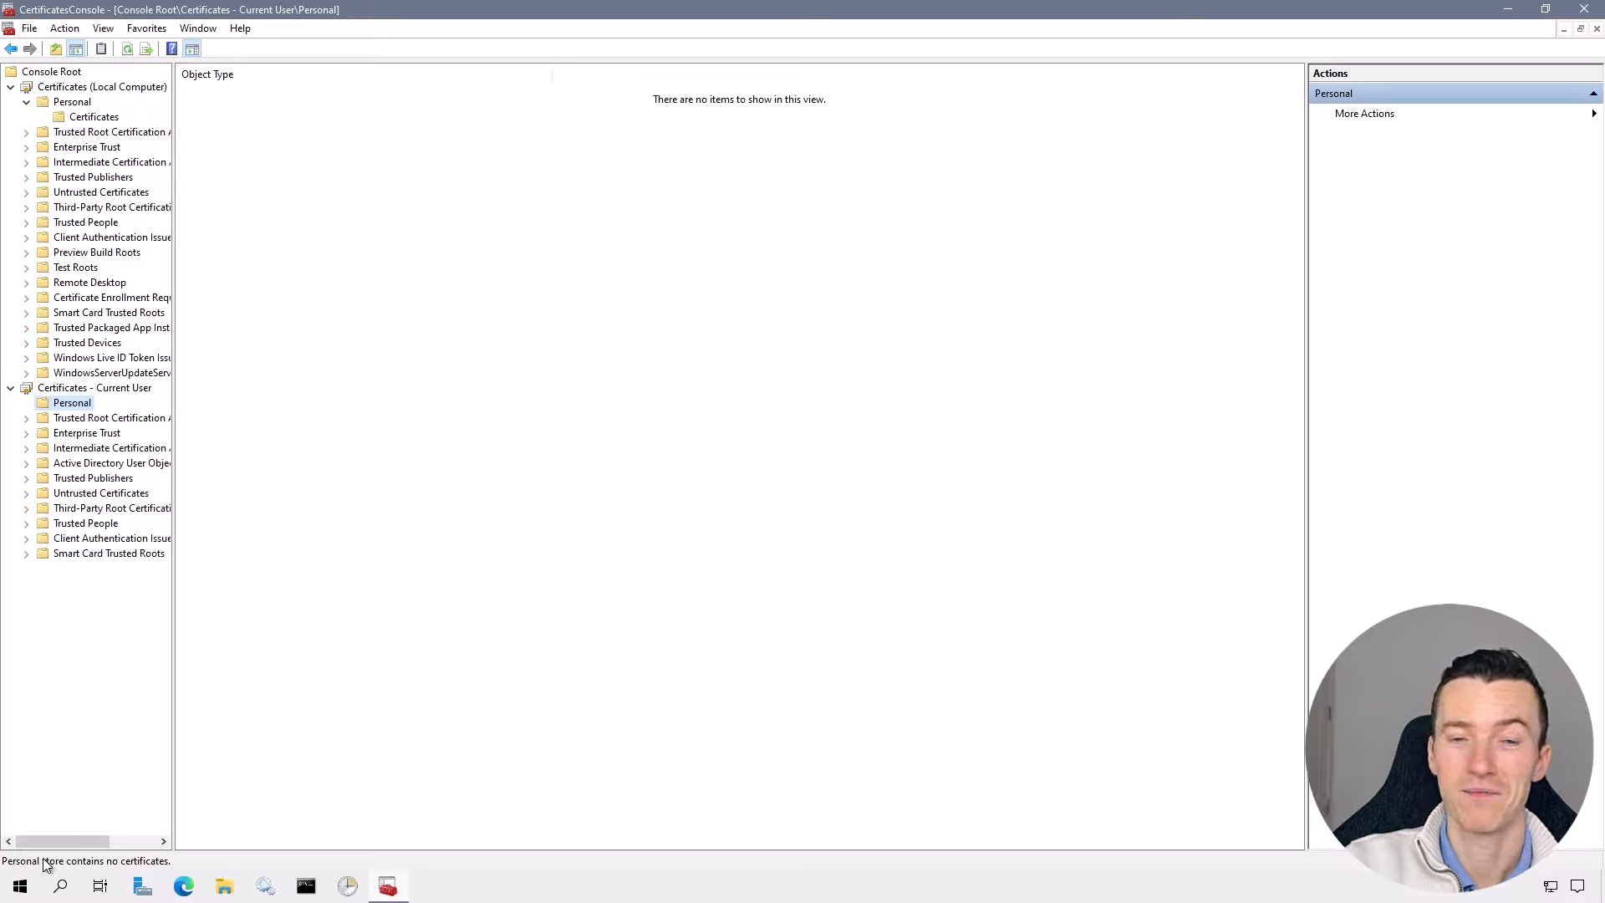
{"action": "left_click", "coordinate": [32, 885]}
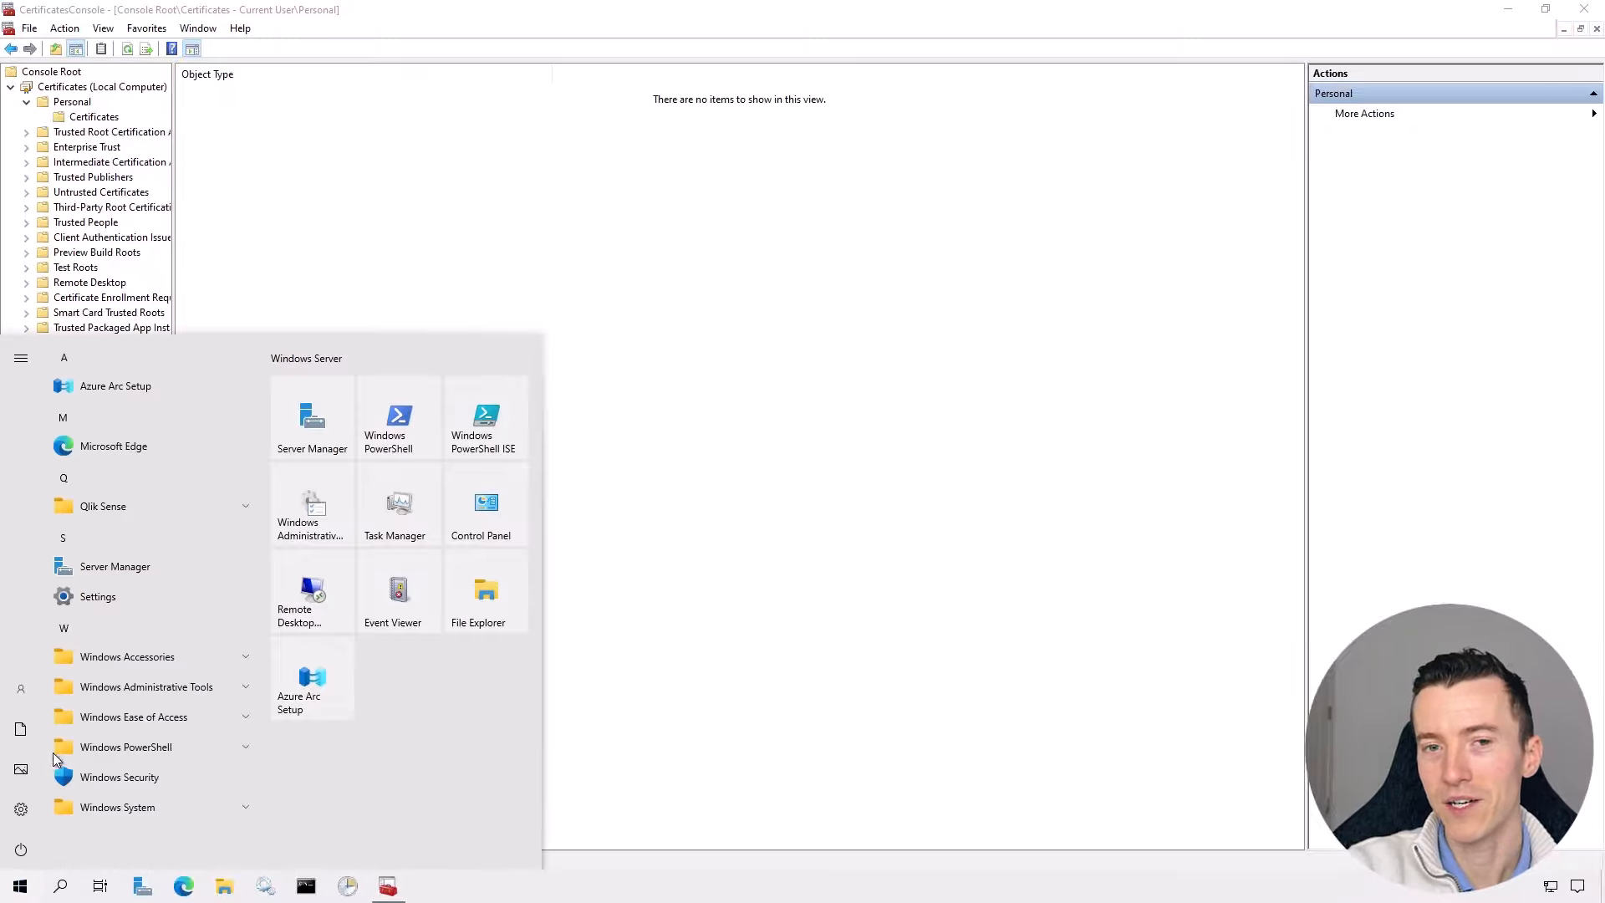
- Sign out of the VM and reconnect in enhanced session, entering the account password
{"action": "left_click", "coordinate": [32, 694]}
{"action": "left_click", "coordinate": [52, 647]}
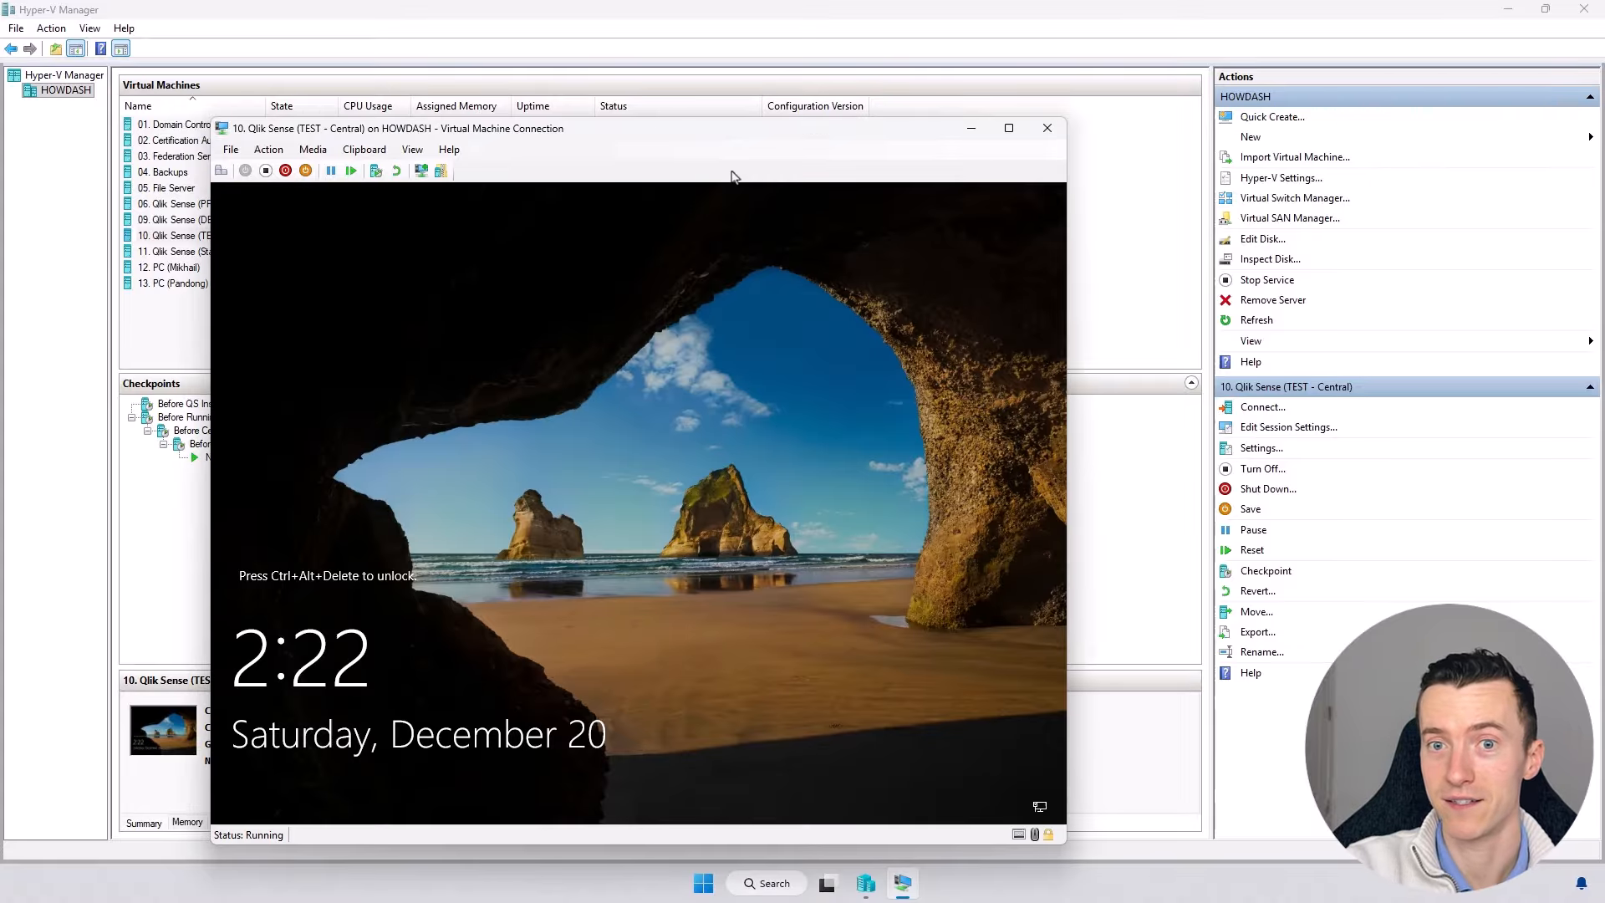
{"action": "left_click", "coordinate": [421, 172]}
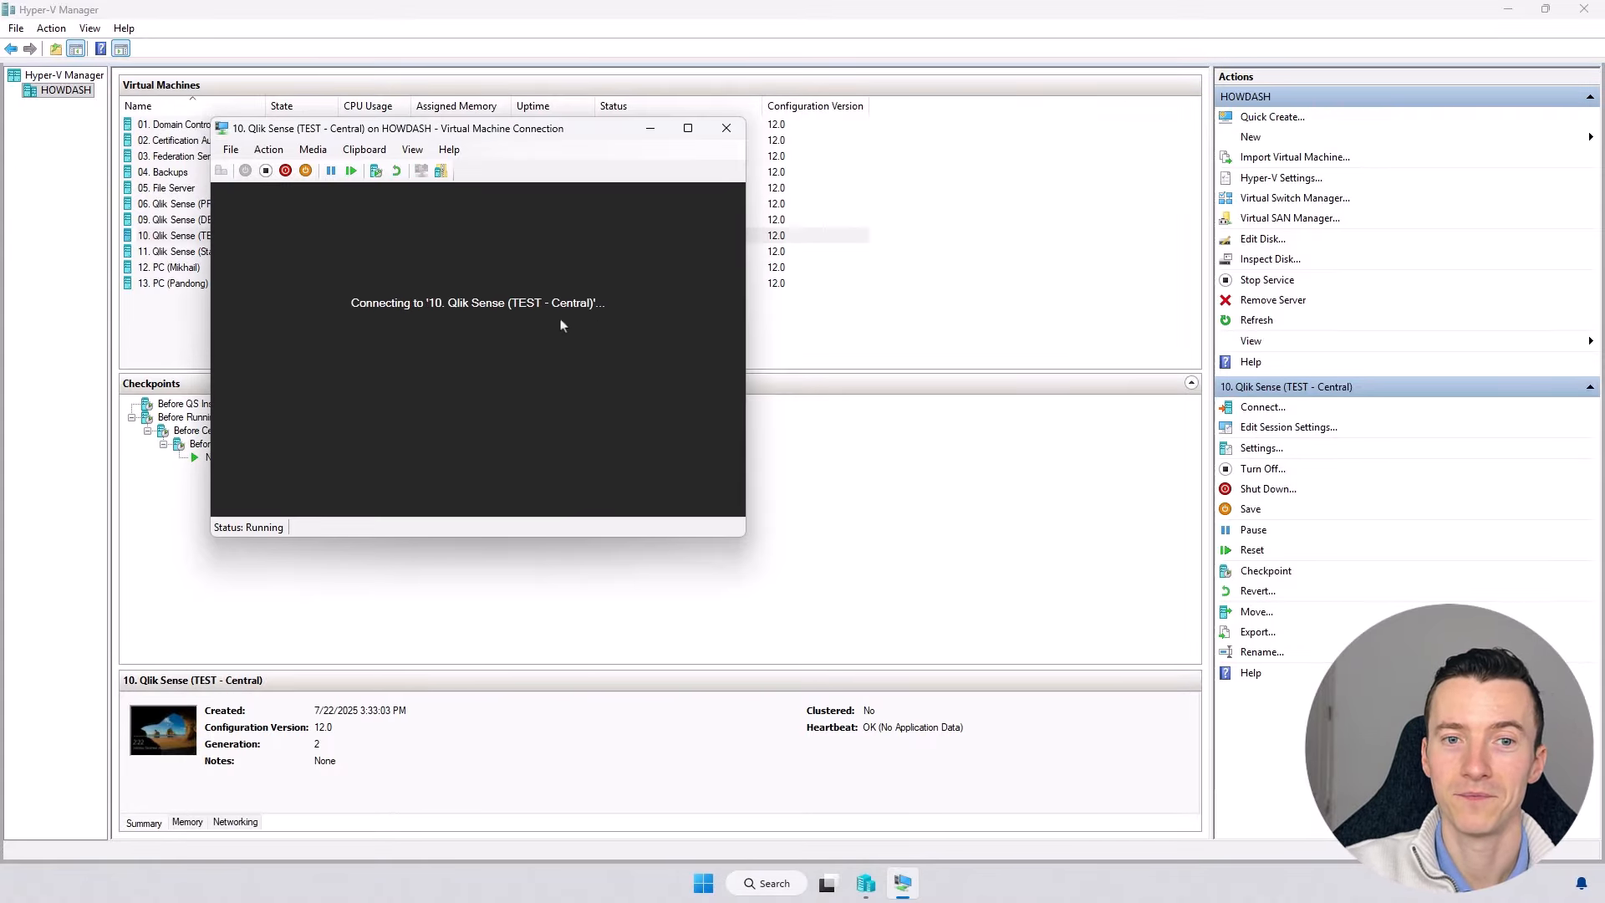
{"action": "type", "text": "••••••••••••••••••••••••"}
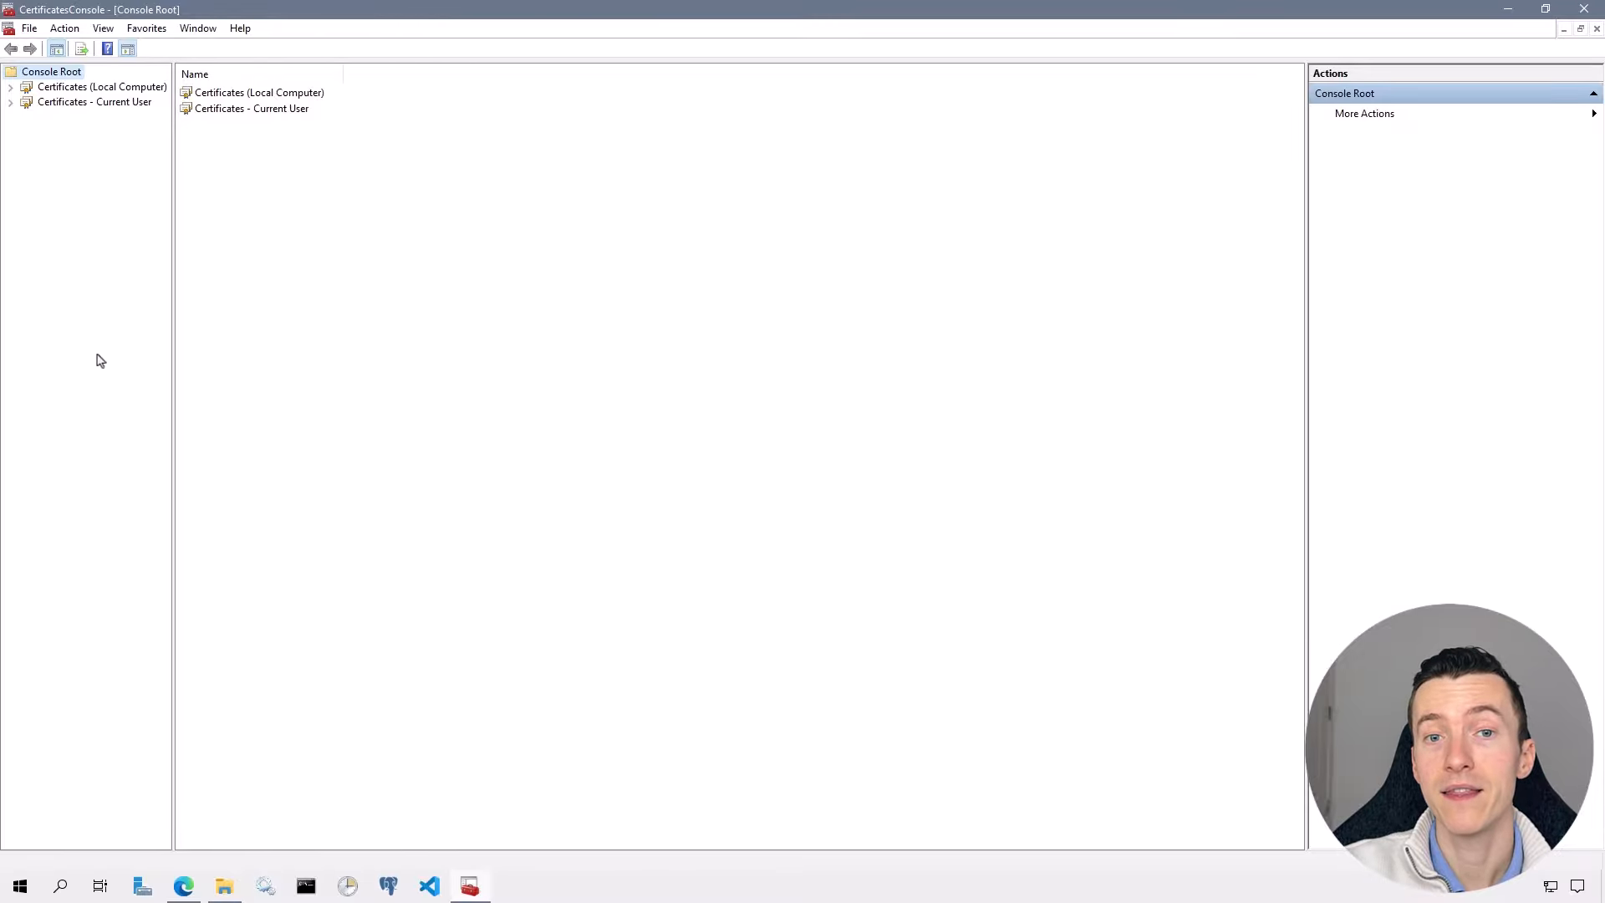
- List the Local Computer Personal certificates and select the QlikServiceCluster certificate
{"action": "left_click", "coordinate": [10, 88]}
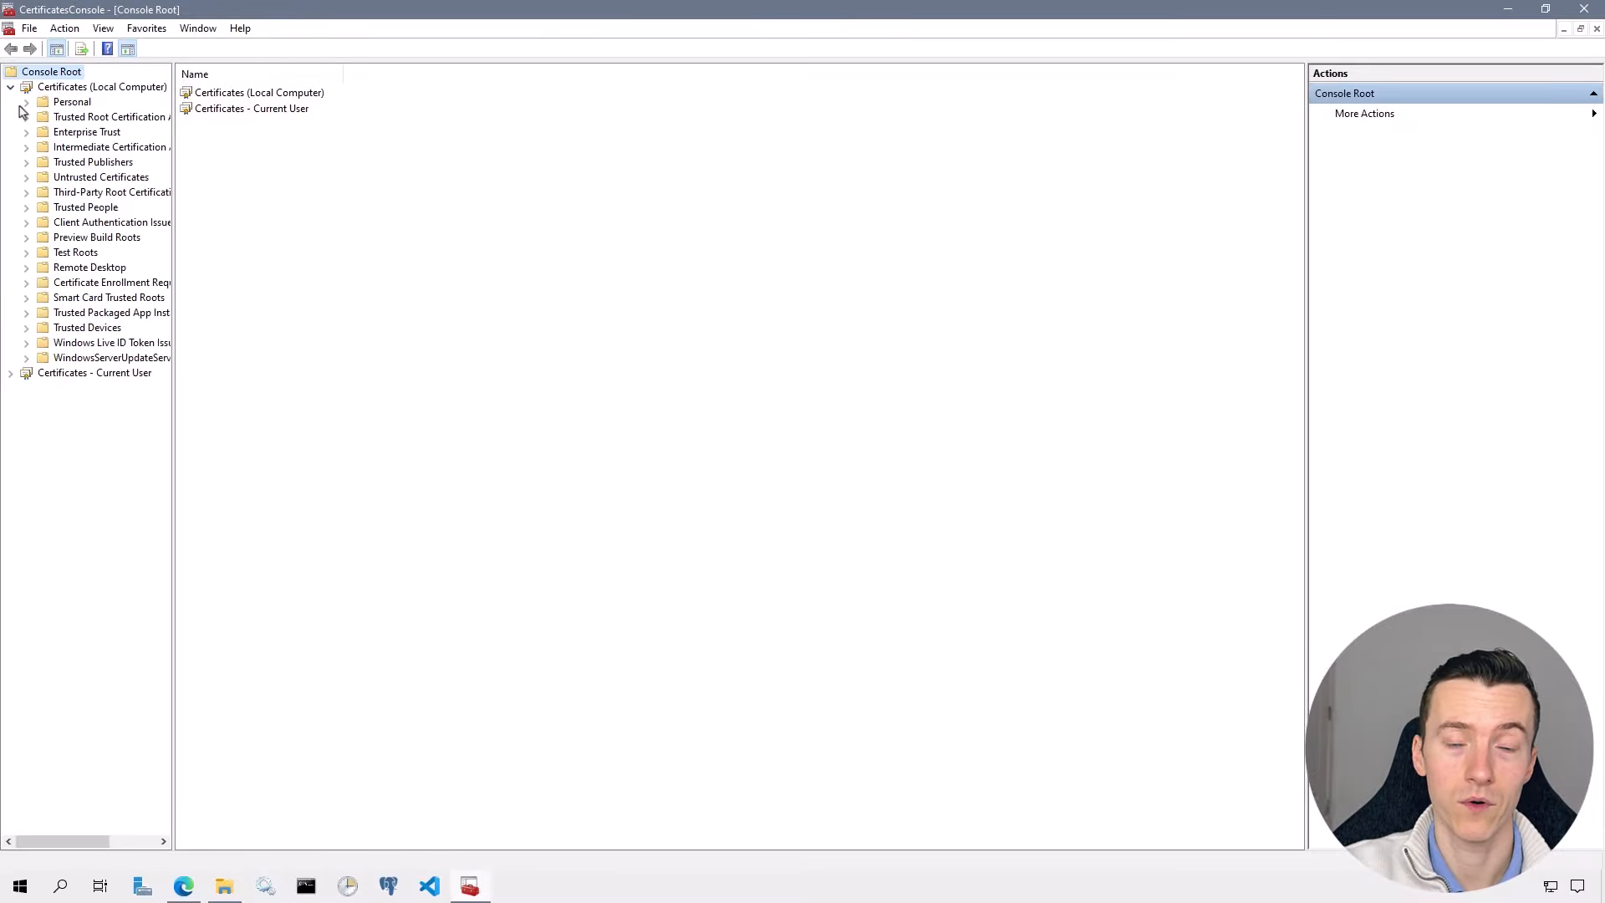
{"action": "left_click", "coordinate": [26, 102]}
{"action": "left_click", "coordinate": [78, 119]}
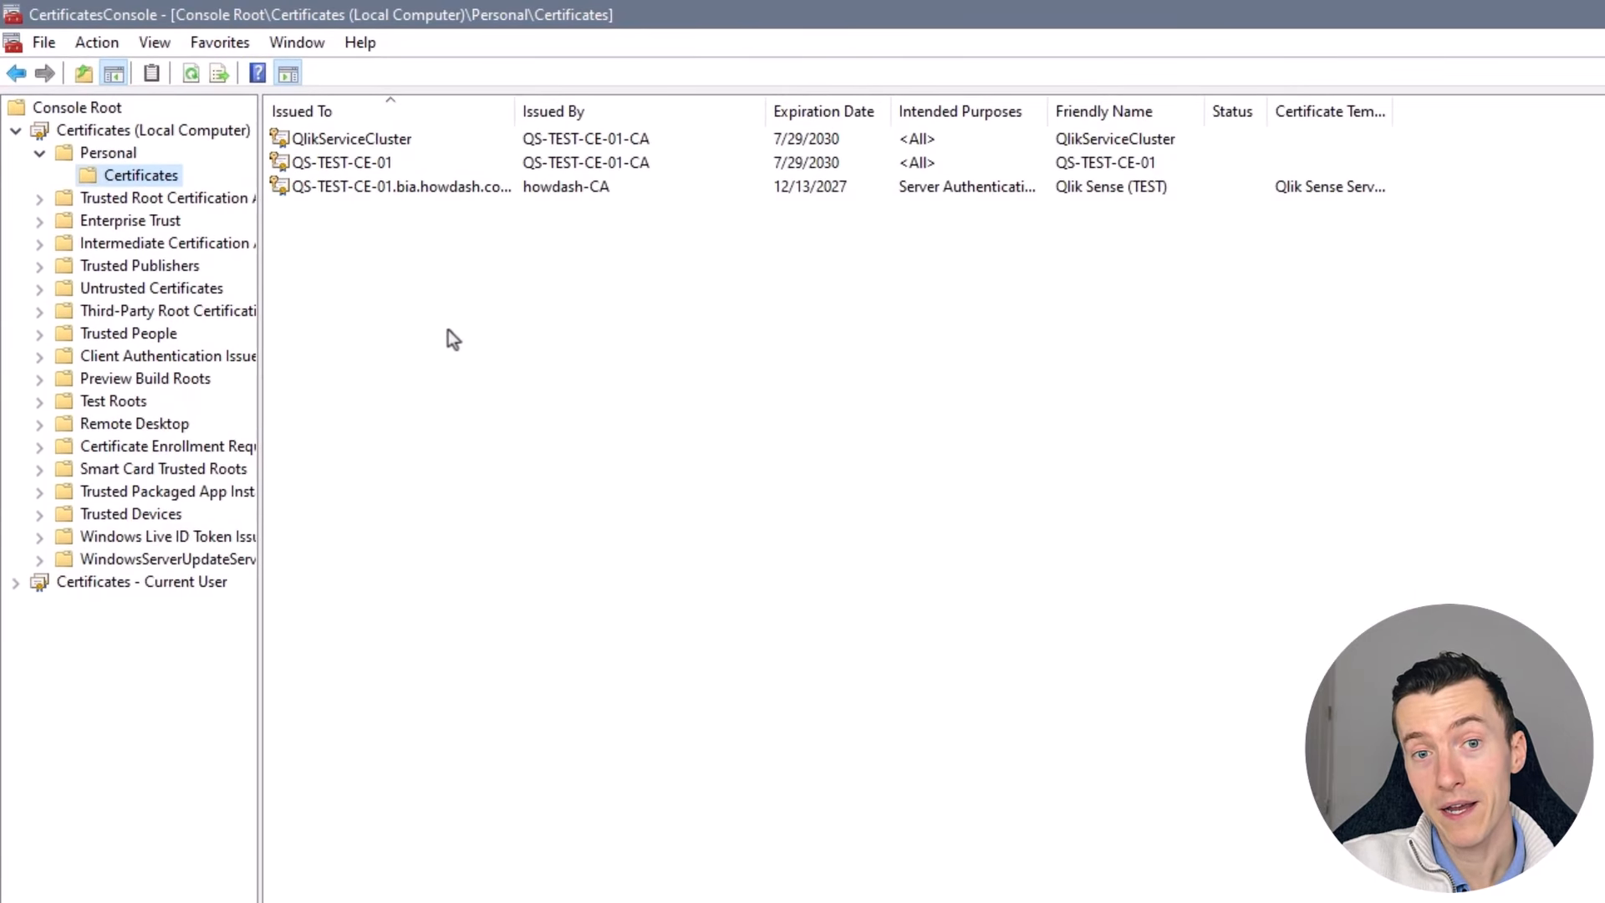
{"action": "left_click", "coordinate": [418, 150]}
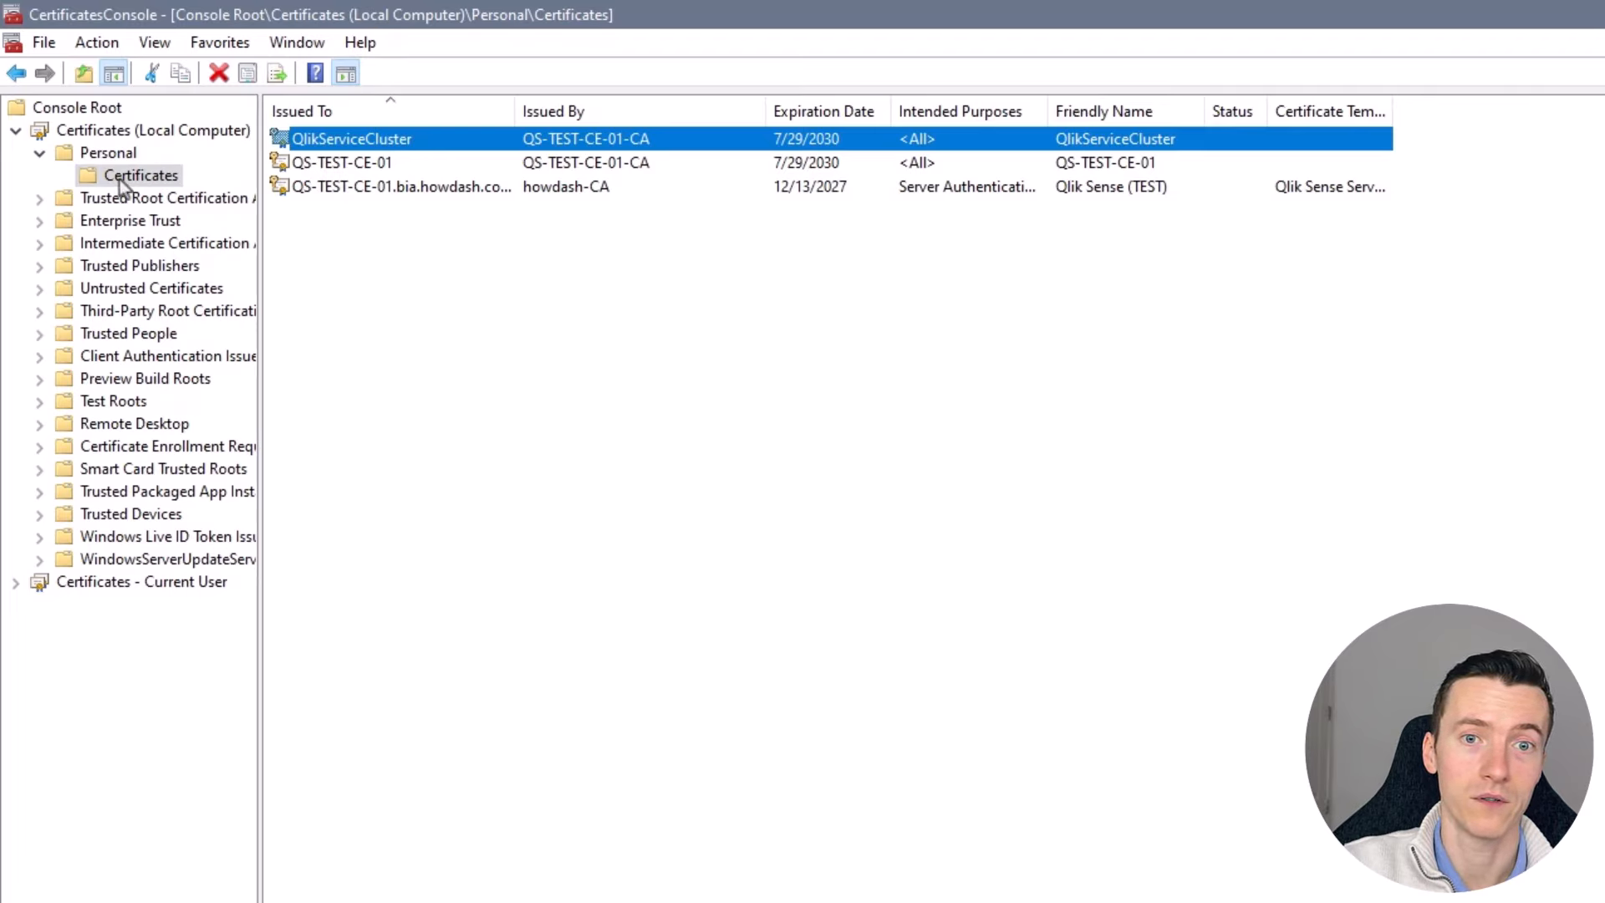
- Launch All Tasks > Export on QlikServiceCluster and advance past the wizard's Welcome page
{"action": "right_click", "coordinate": [413, 145]}
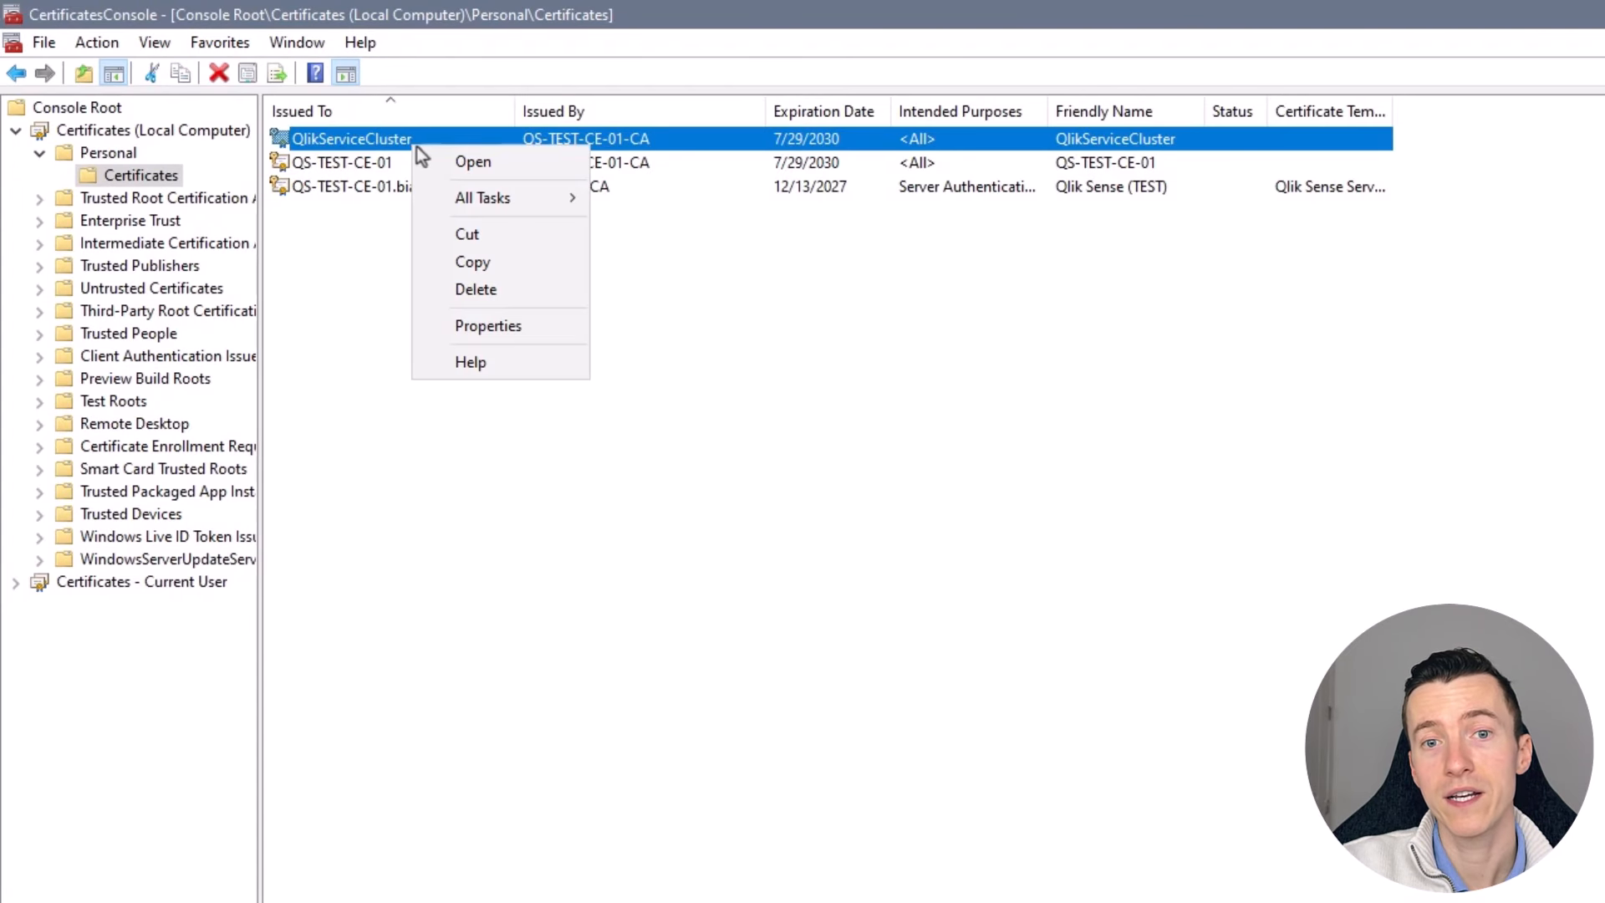
{"action": "mouse_move", "coordinate": [441, 202]}
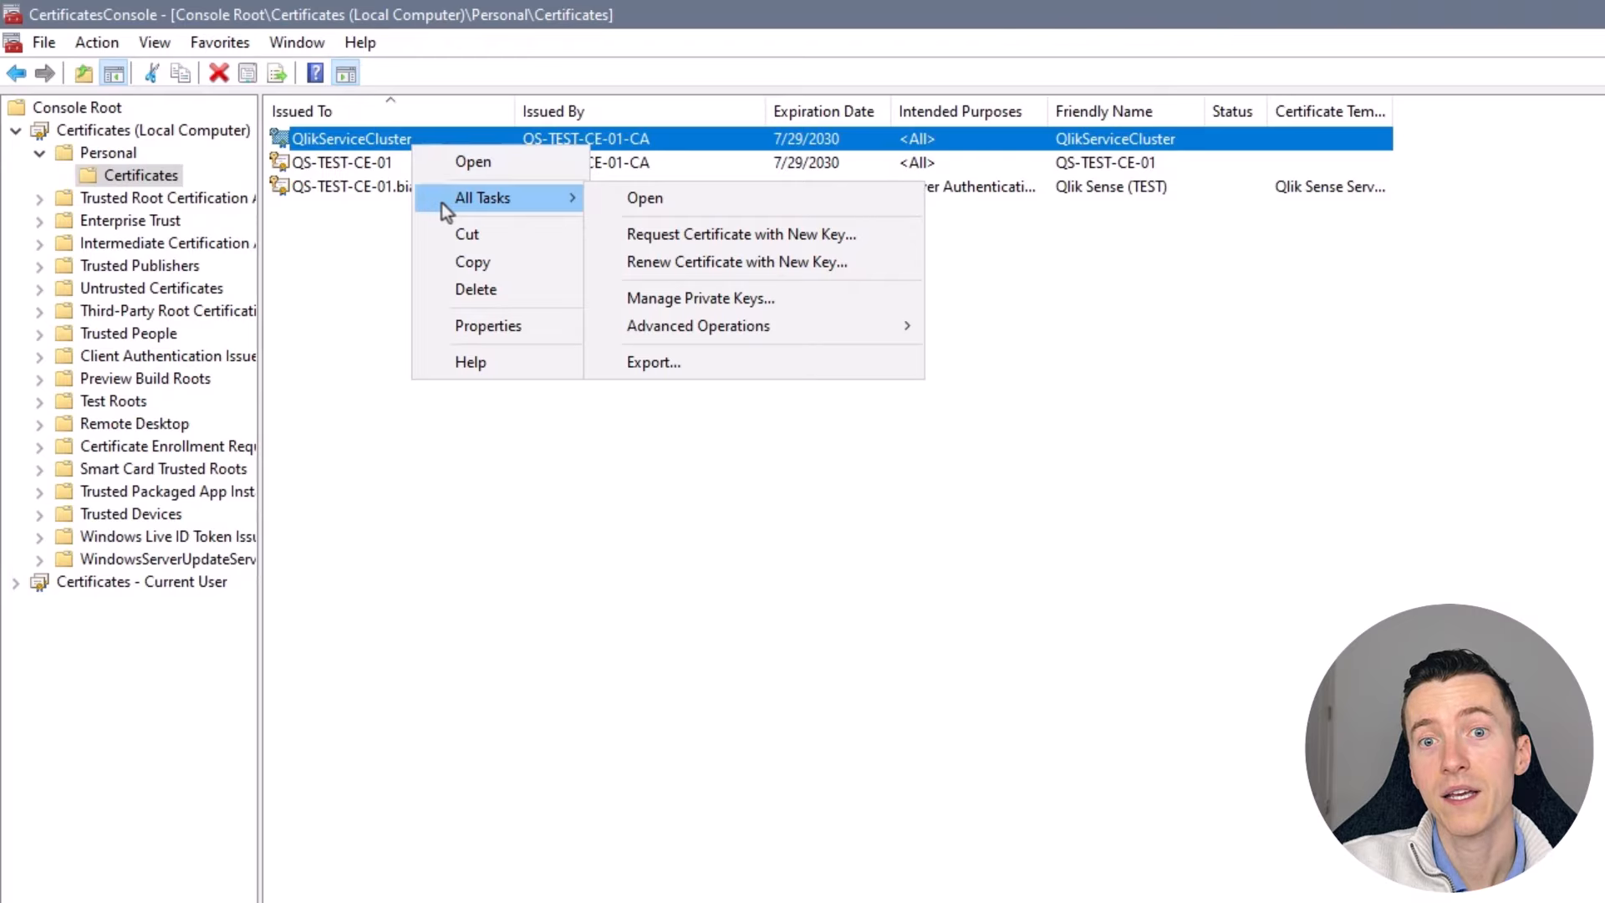
{"action": "left_click", "coordinate": [664, 368]}
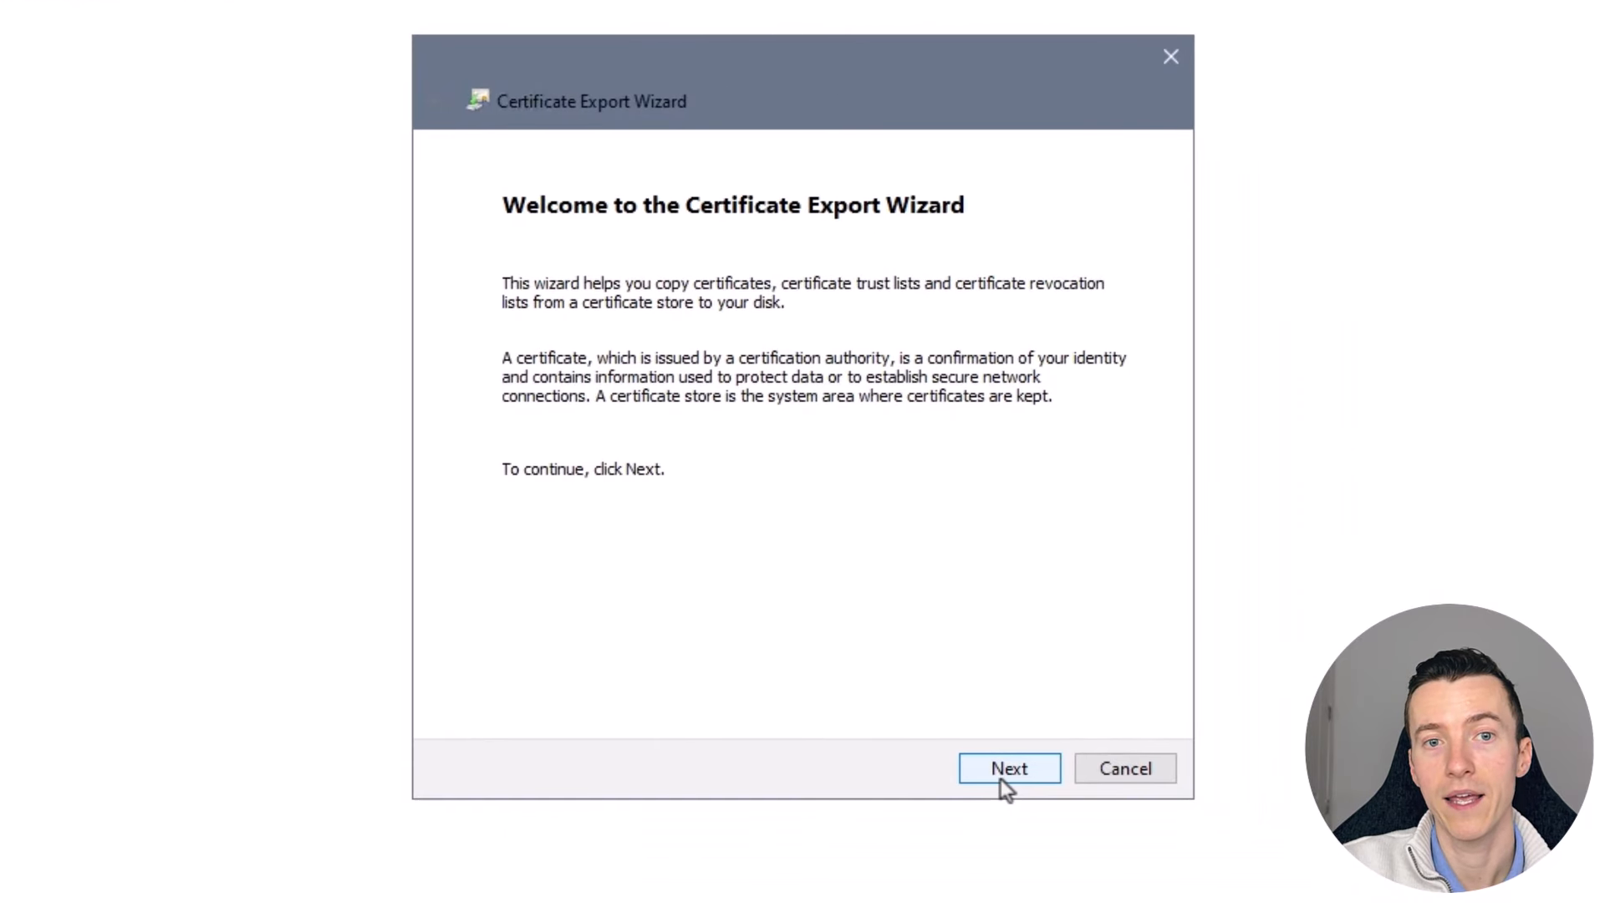
{"action": "left_click", "coordinate": [986, 781]}
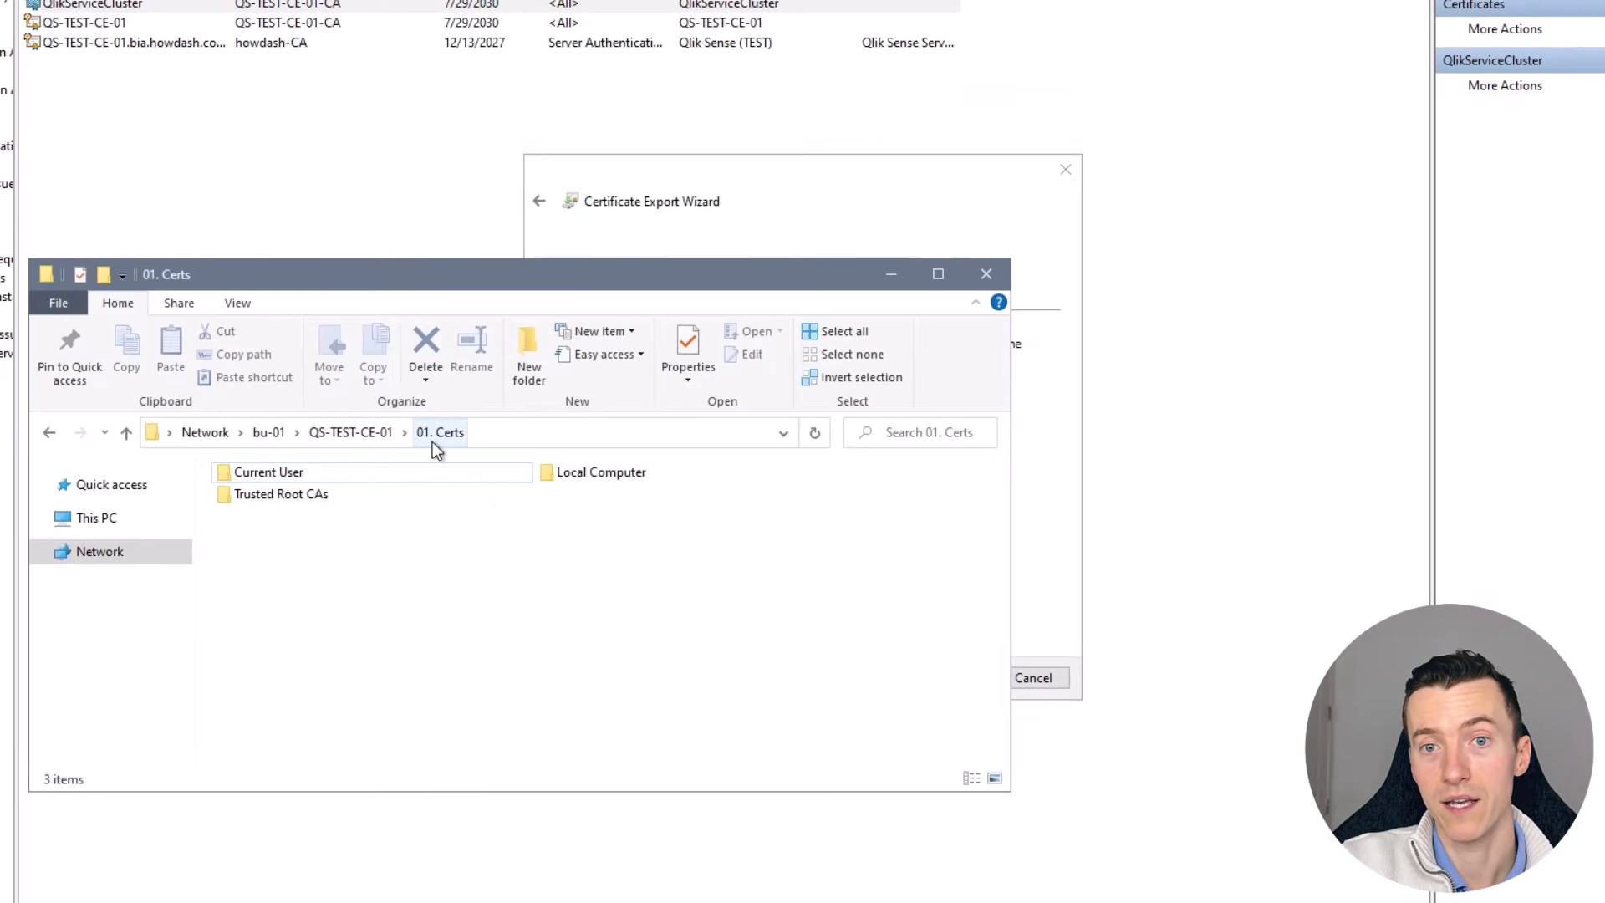
{"action": "right_click", "coordinate": [358, 483]}
{"action": "left_click", "coordinate": [421, 801]}
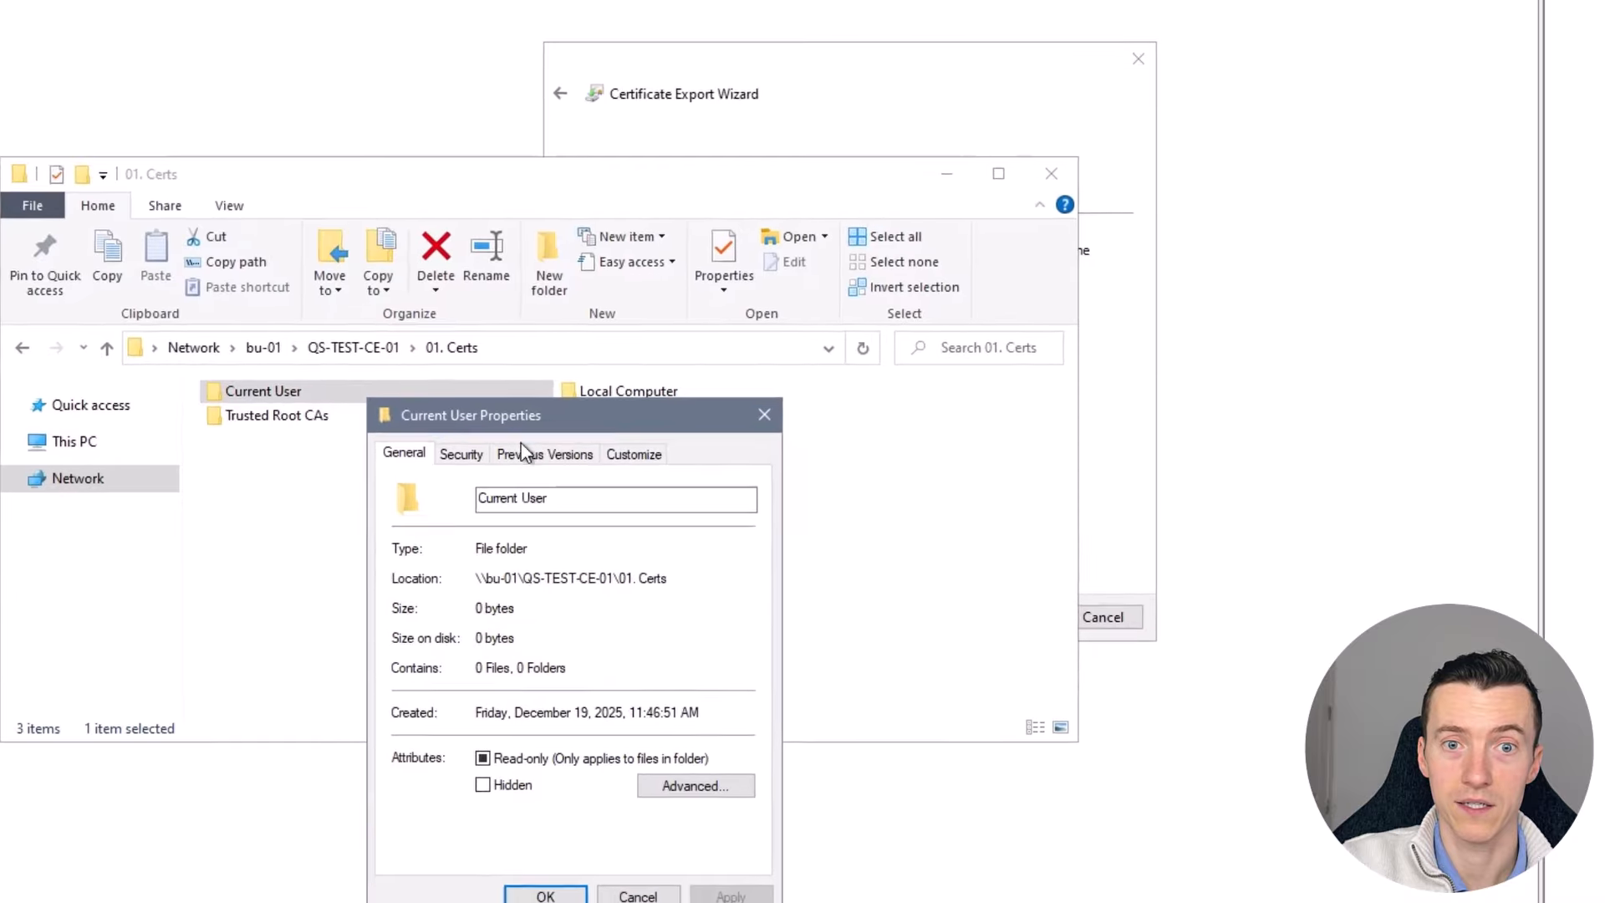
{"action": "left_click", "coordinate": [461, 454]}
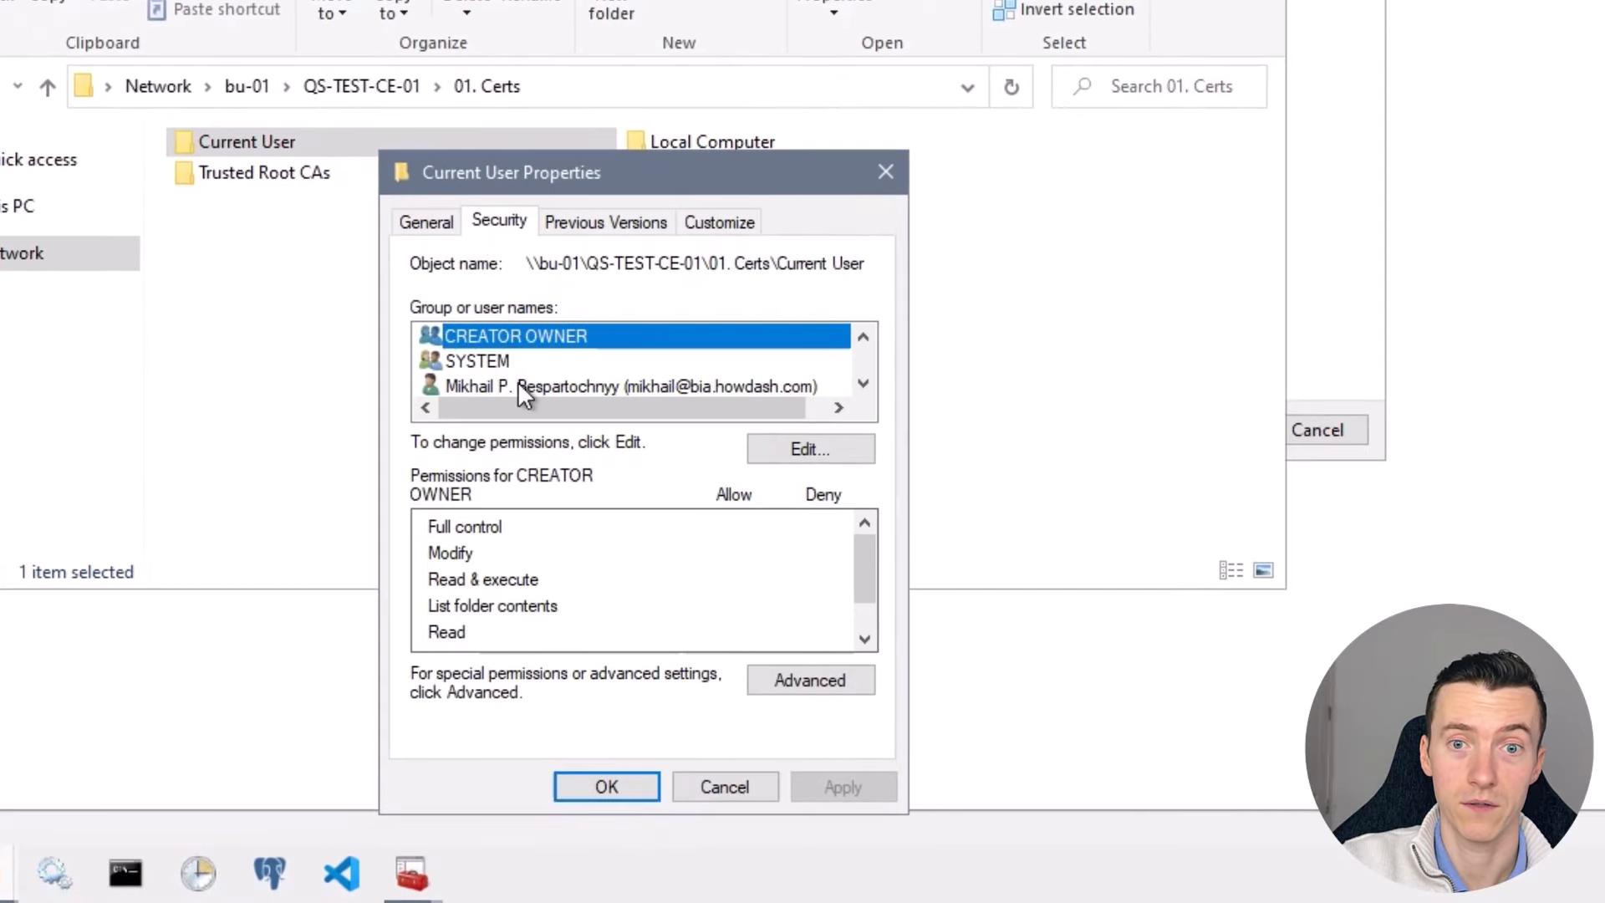
{"action": "left_click", "coordinate": [477, 580]}
{"action": "left_click", "coordinate": [863, 384]}
{"action": "left_click", "coordinate": [821, 388]}
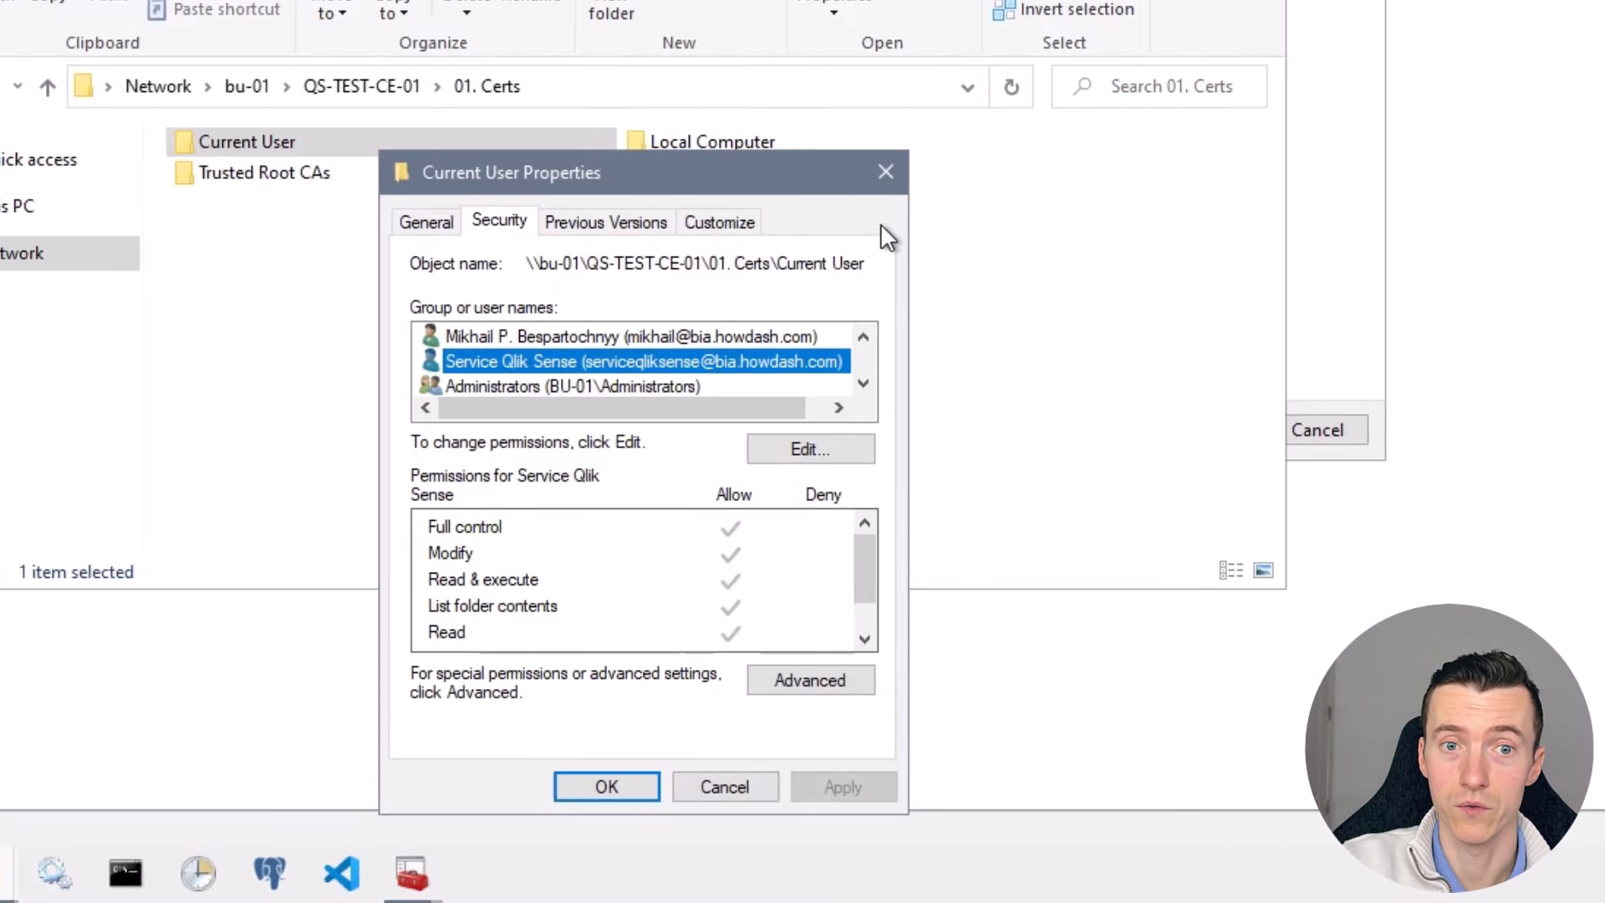
{"action": "left_click", "coordinate": [886, 173]}
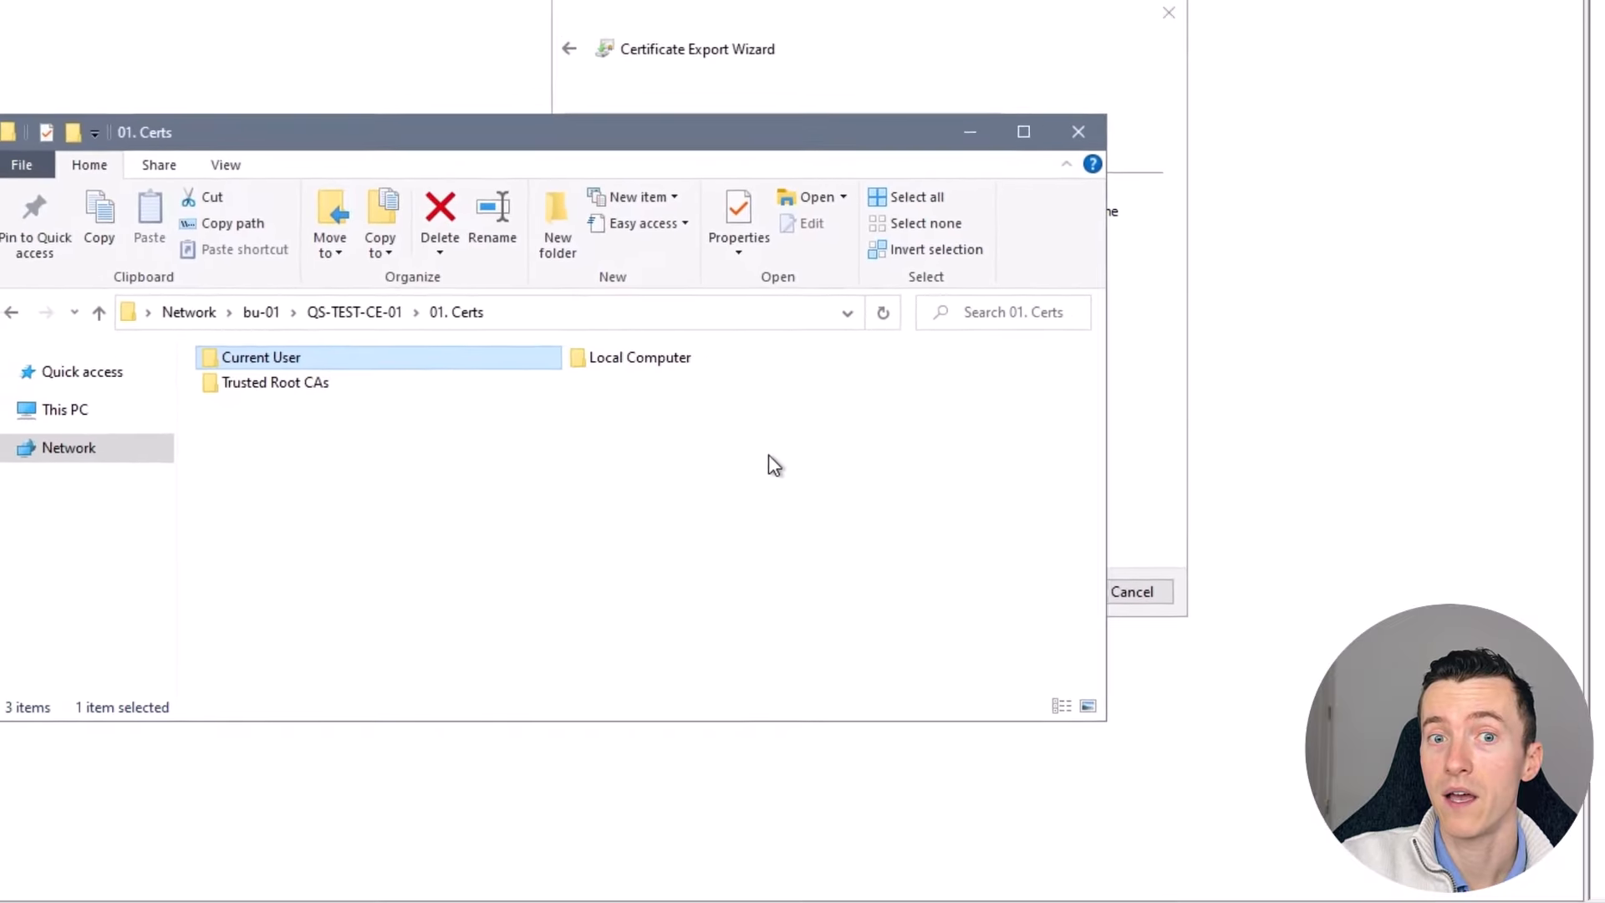
{"action": "left_click", "coordinate": [710, 562]}
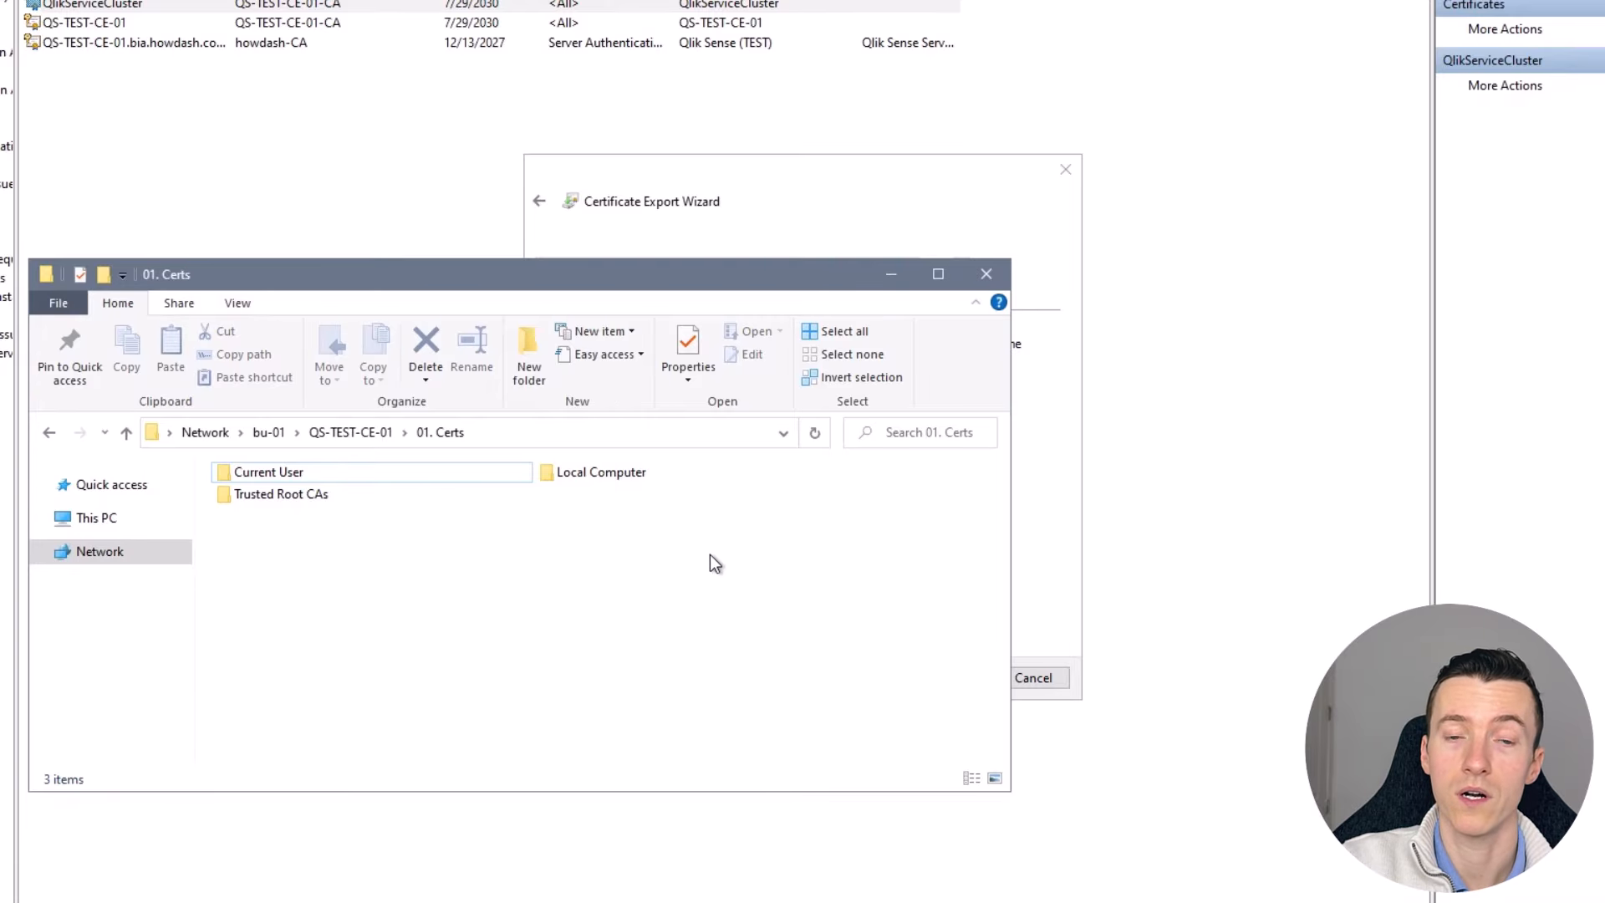
- Export the private key as PKCS #12 (.PFX) with all extended properties included
{"action": "left_click", "coordinate": [891, 275]}
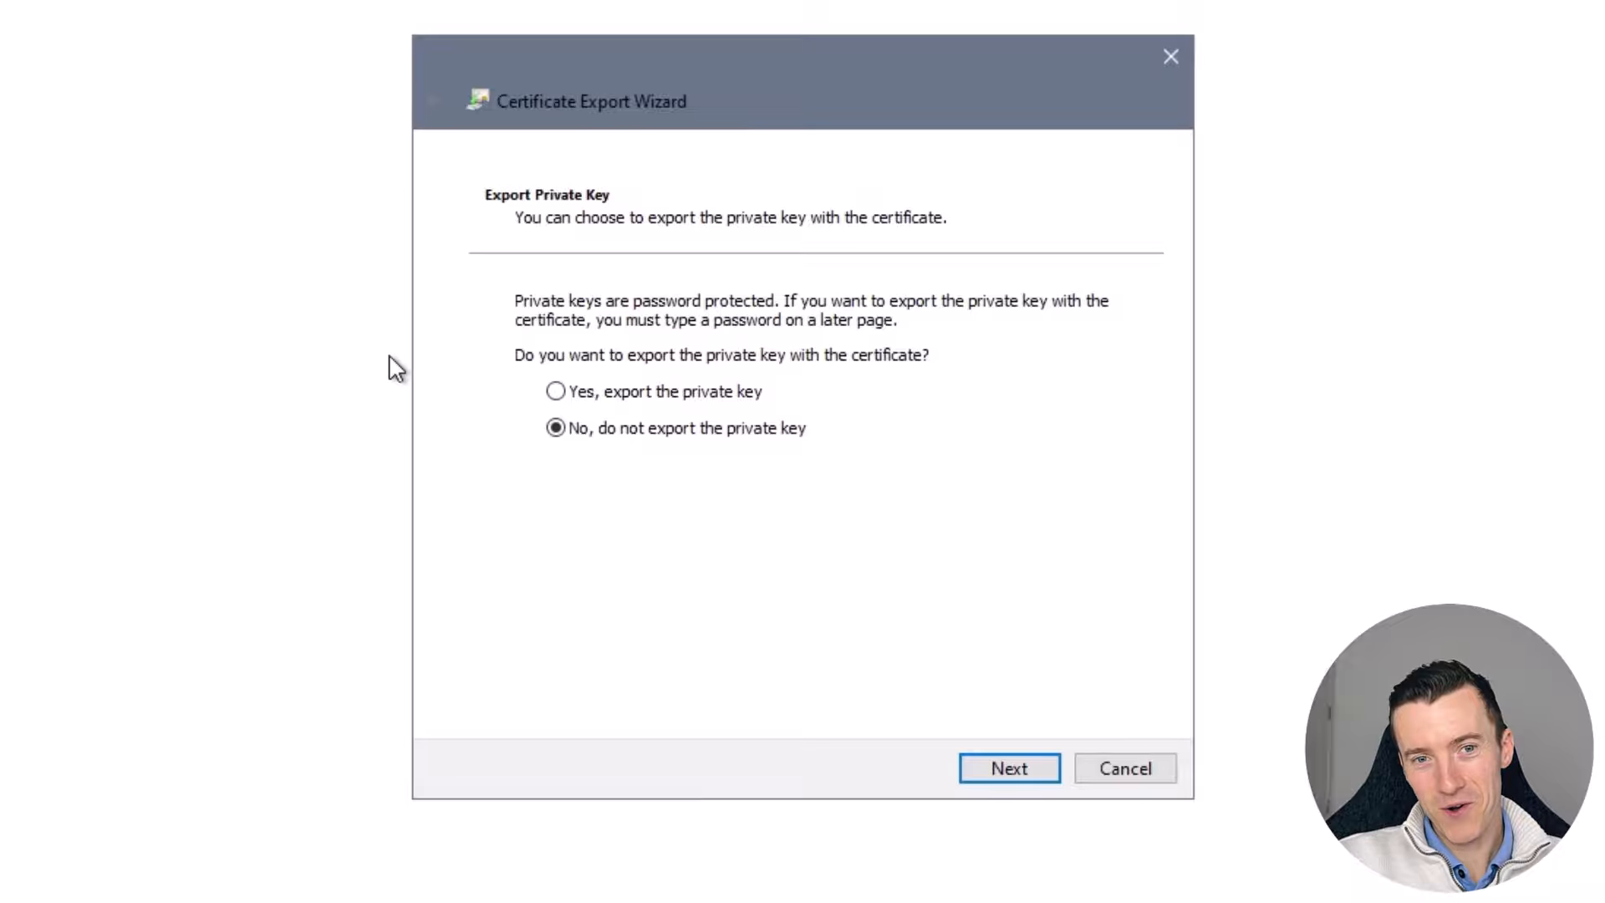
{"action": "left_click", "coordinate": [556, 393]}
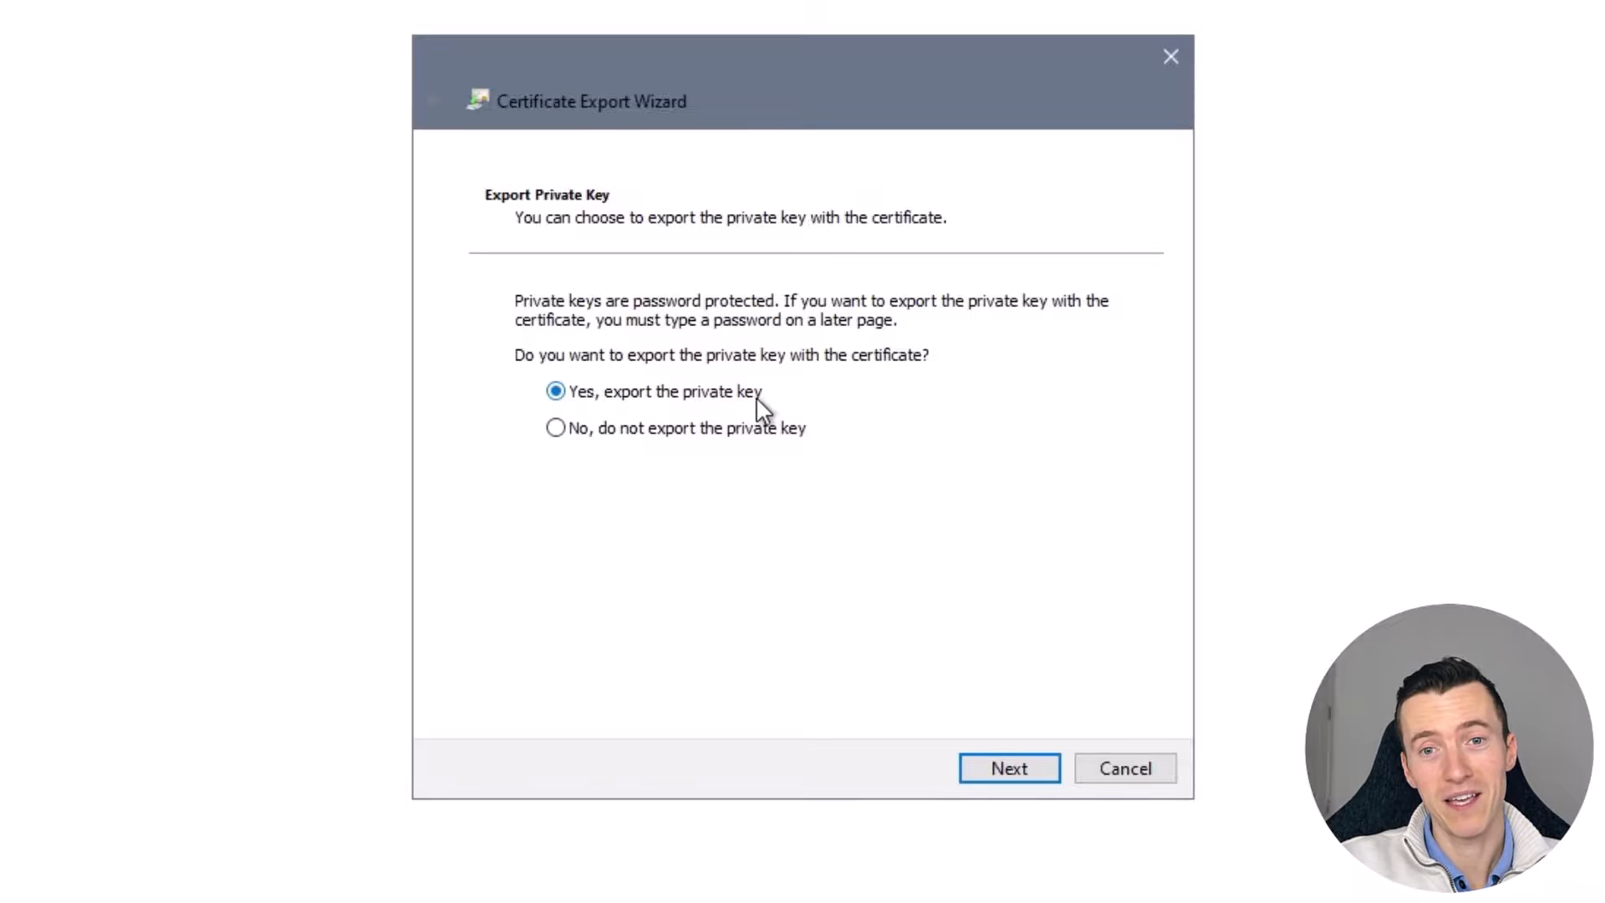
{"action": "left_click", "coordinate": [994, 780]}
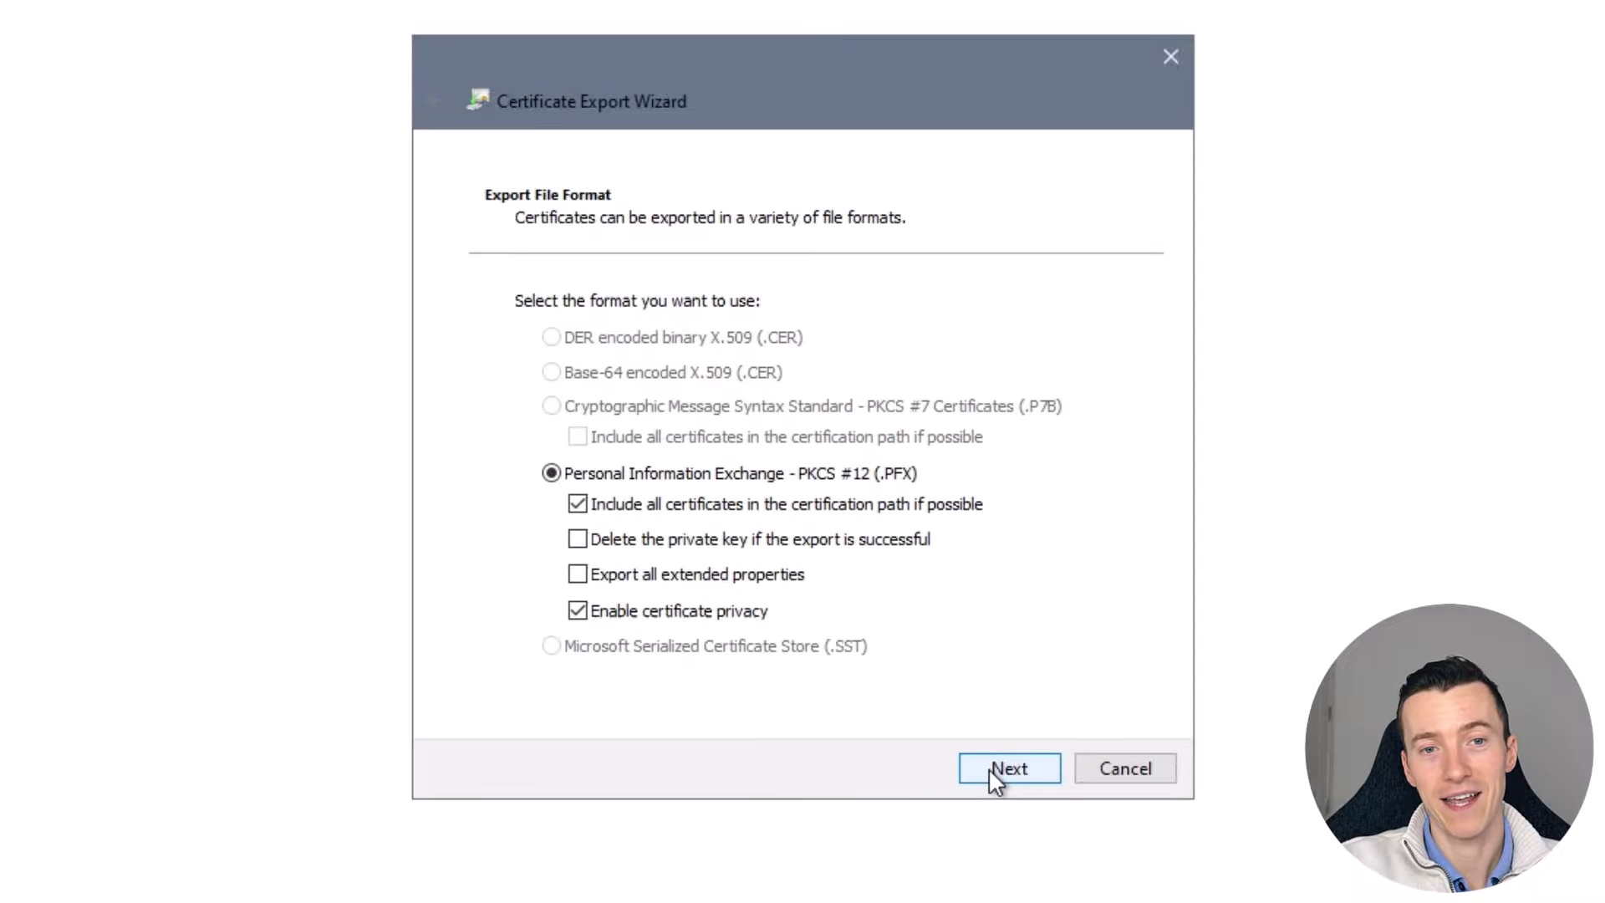
{"action": "left_click", "coordinate": [592, 577]}
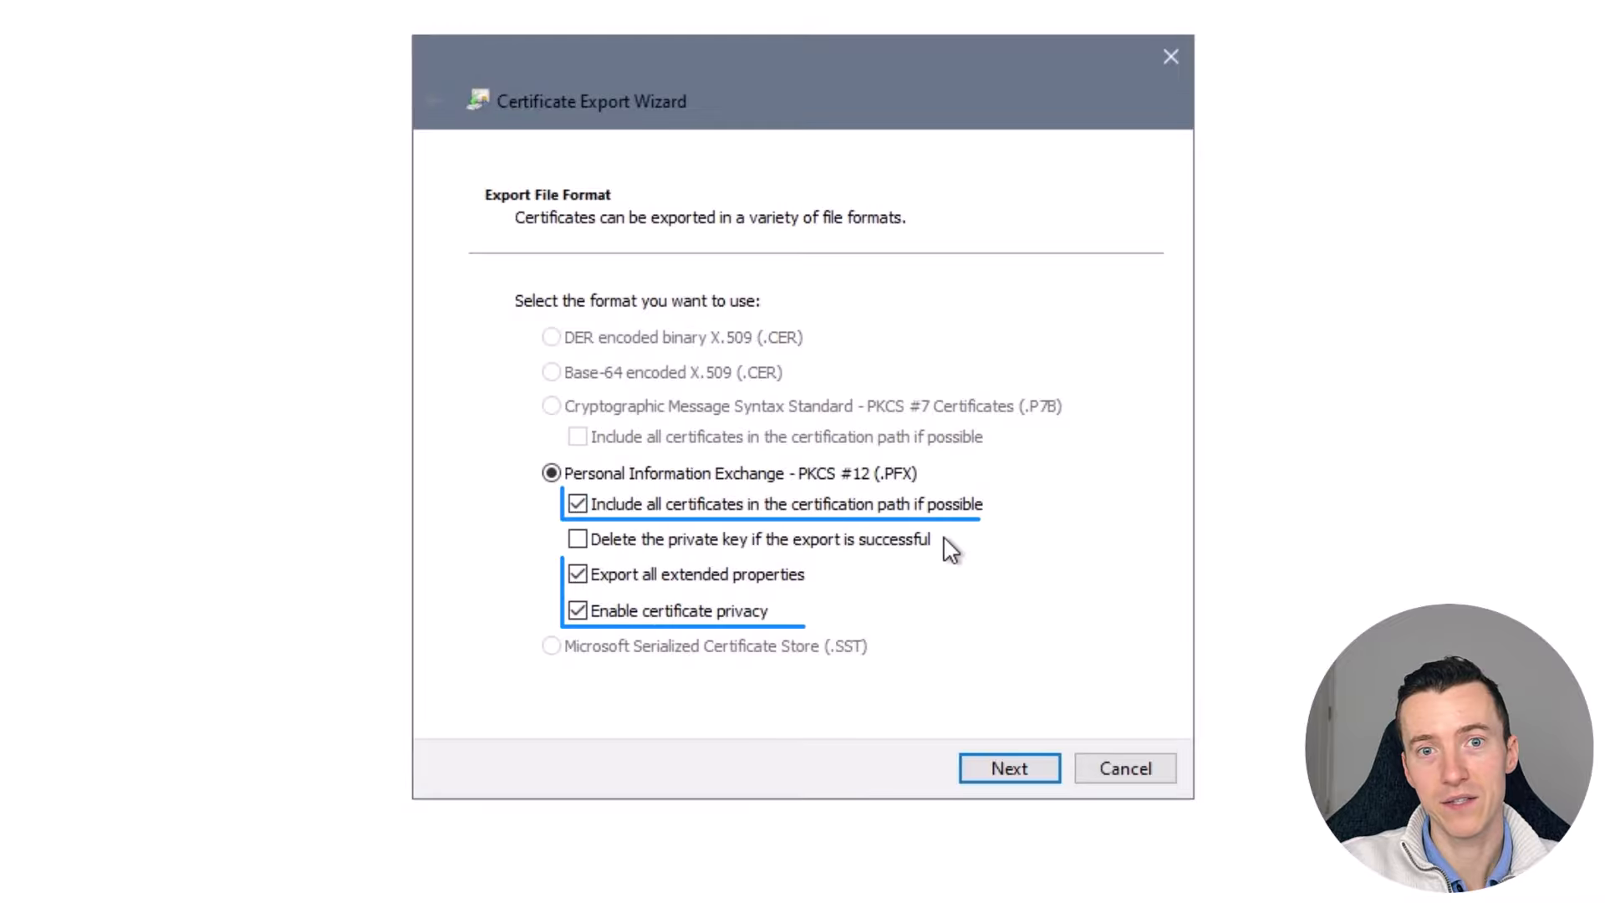